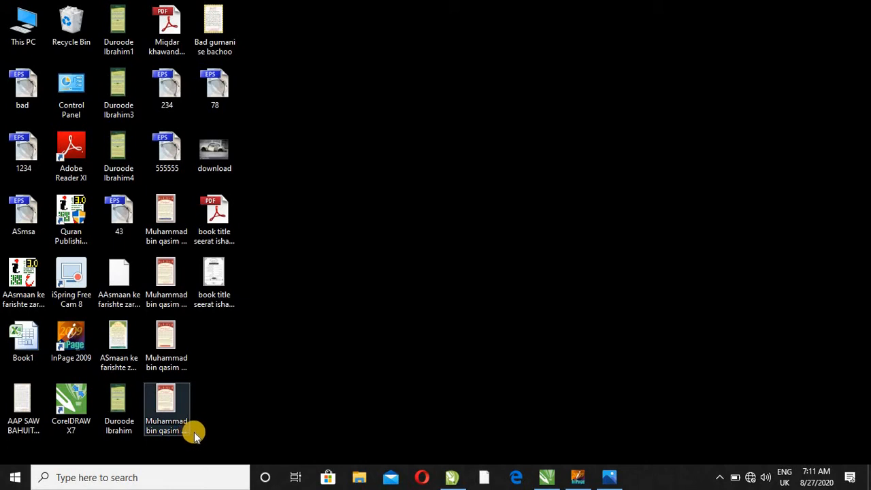
- Examine the sample book details page, book title seerat ishate awal.jpg, in the Photos viewer
click(609, 477)
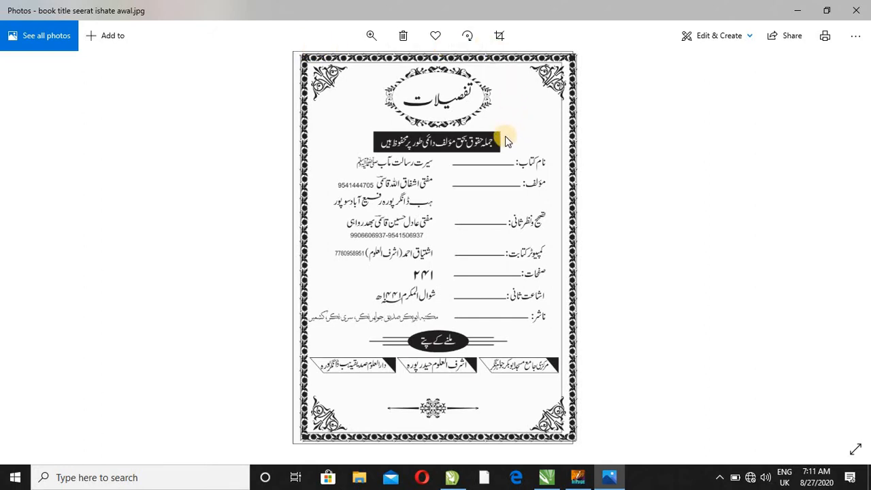
scroll(504, 141, up, 2)
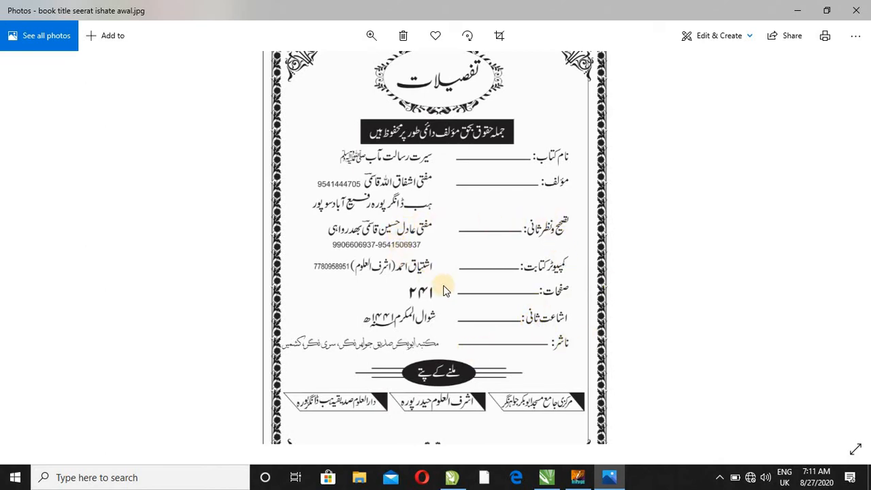
click(791, 15)
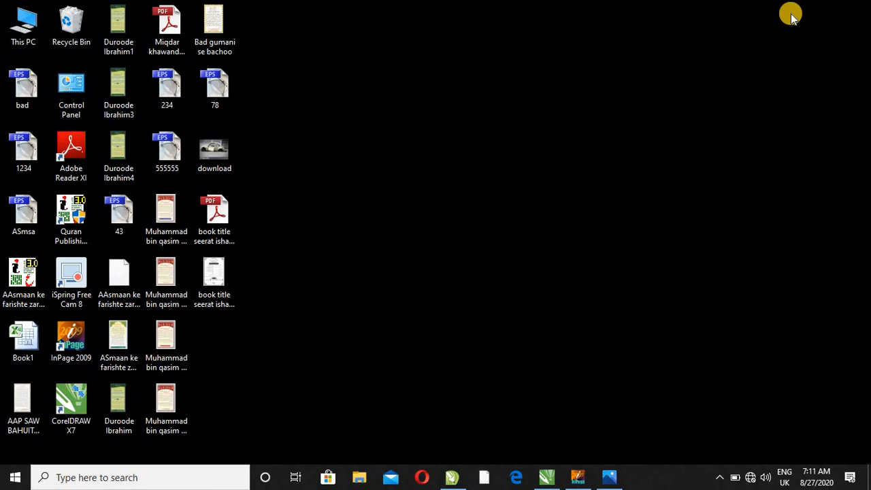
- Switch to InPage and examine the finished details page with its banner and dotted entry lines
click(577, 475)
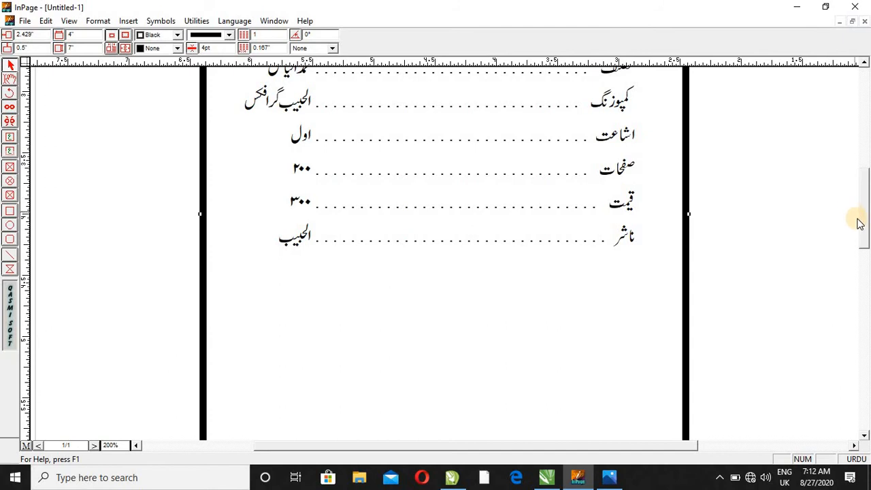
scroll(861, 229, up, 3)
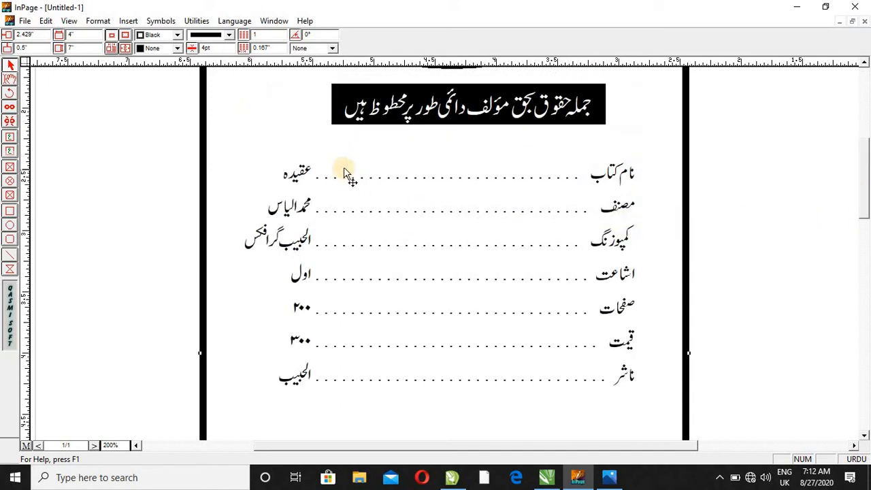
click(10, 82)
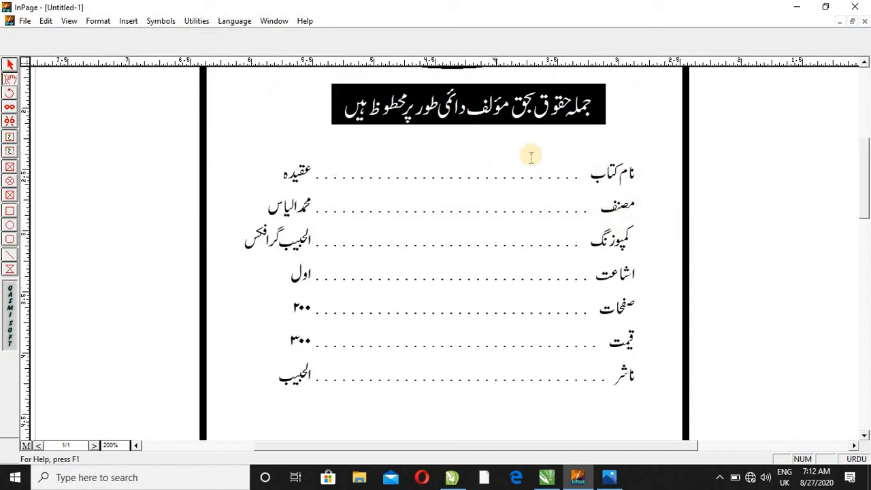
click(559, 179)
- Create a new document with the default page settings and set its text box to 4" wide and 7" high
key(ctrl+n)
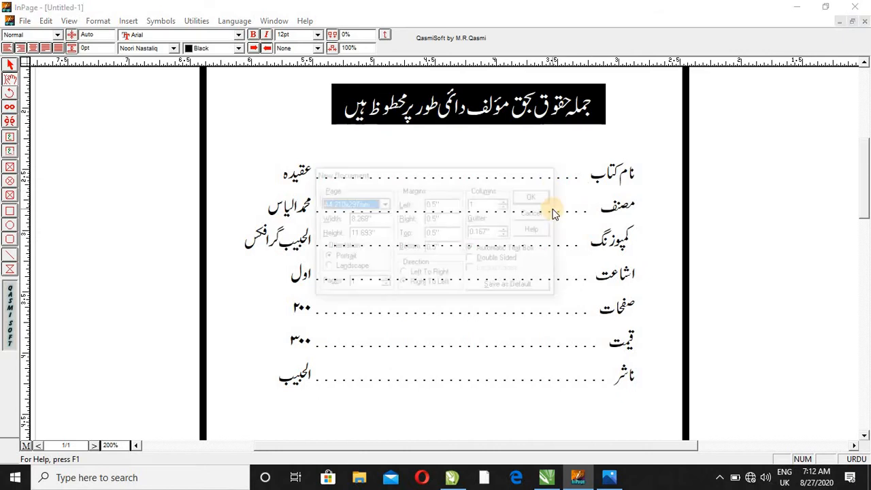
key(Return)
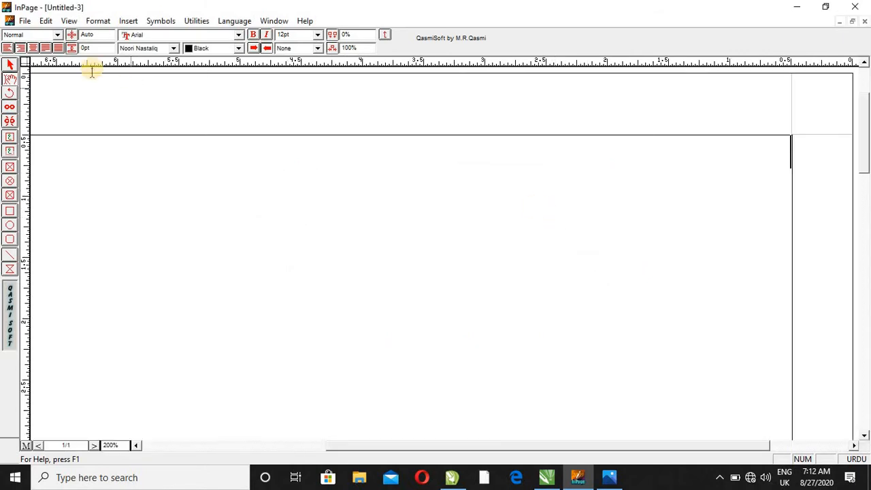
click(9, 65)
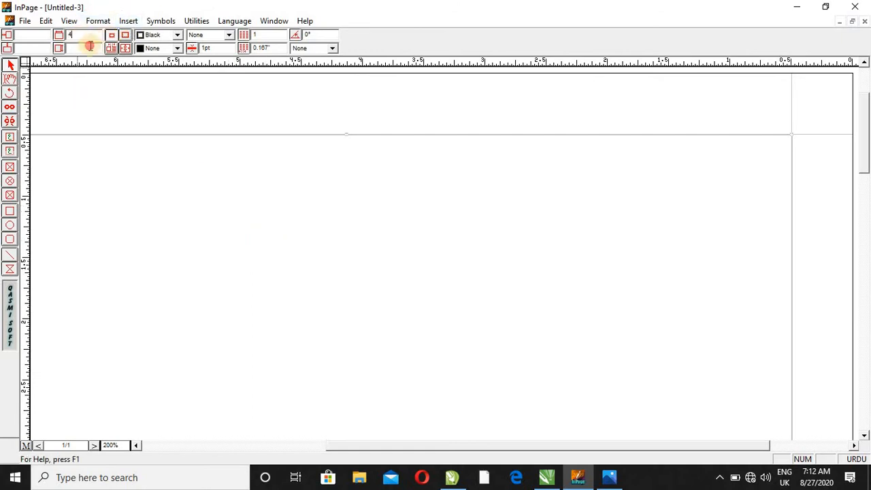
click(88, 48)
text(7)
key(Return)
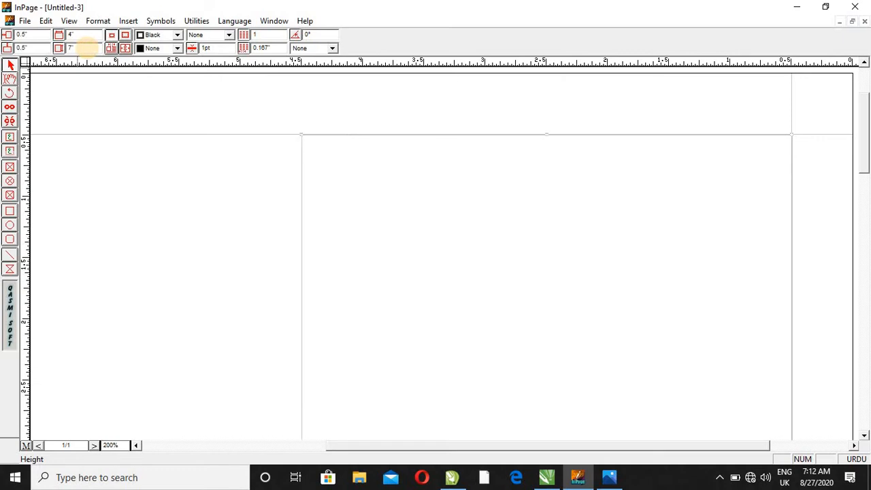
- Give the page's text box a solid black border 4 pt thick
click(398, 217)
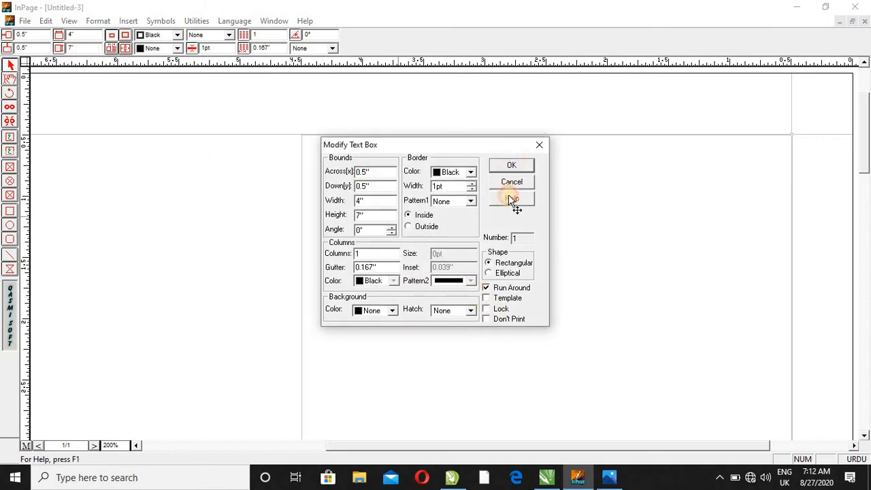
click(512, 165)
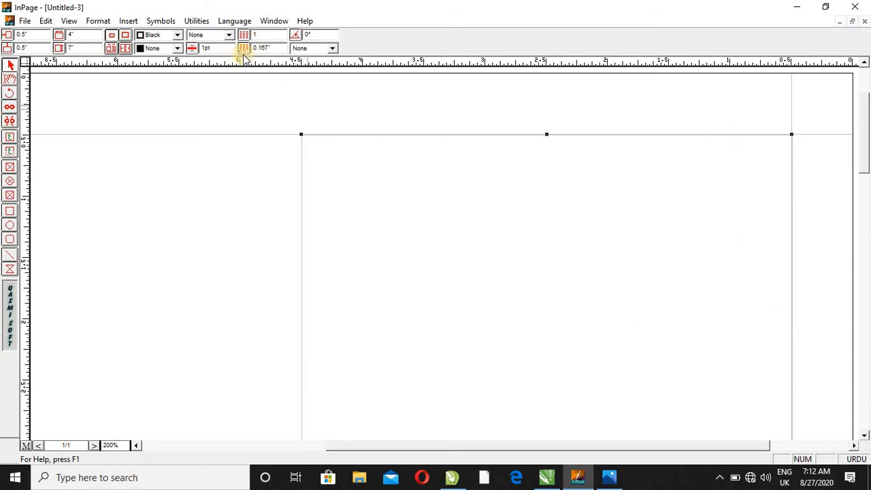
click(227, 47)
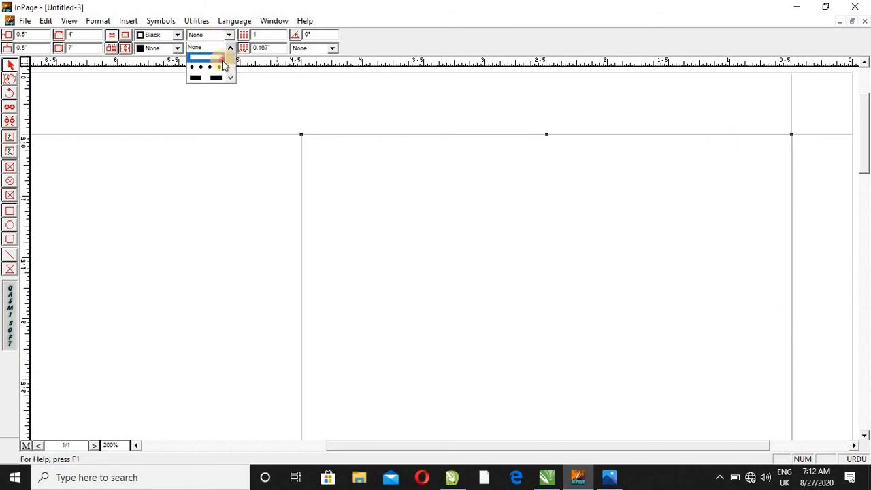
click(222, 60)
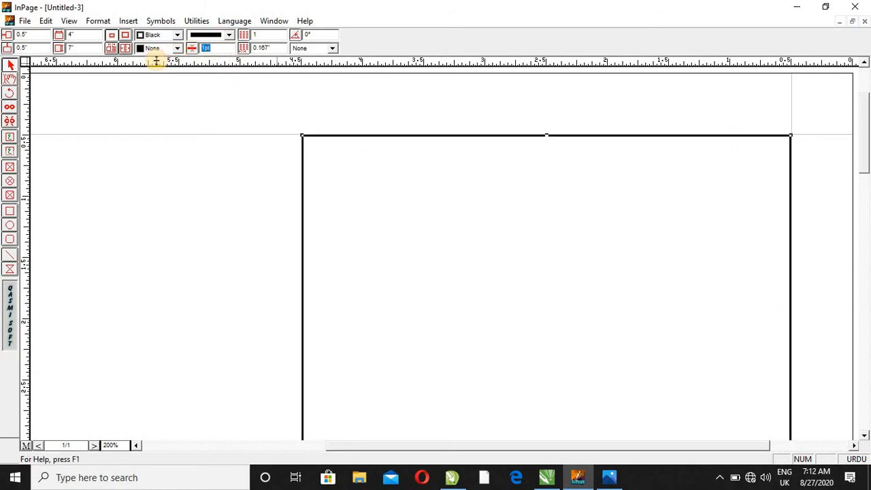
text(4)
key(Return)
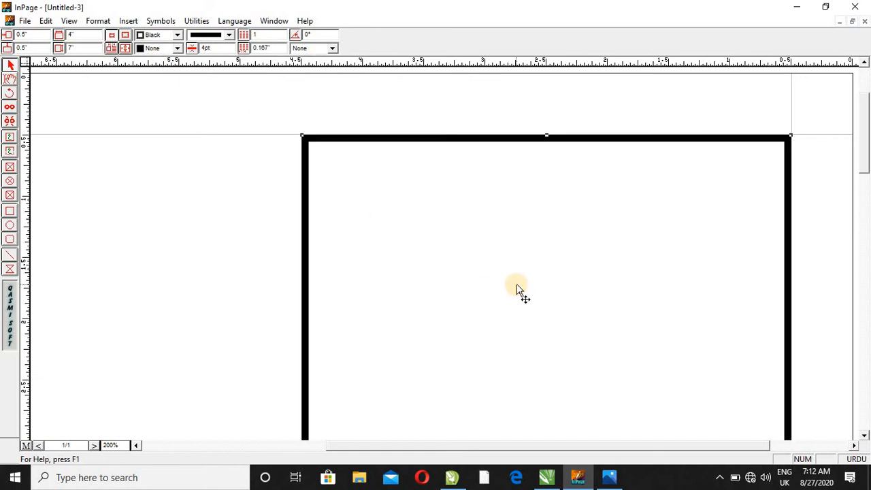
- Move the bordered text box horizontally toward the middle of the page, to about 2.075" across
key(Left)
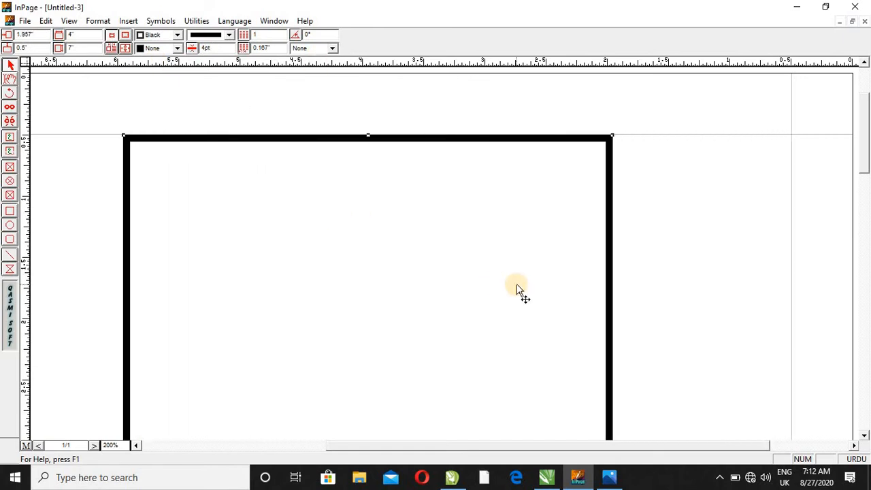
key(Left)
key(Left)
key(Left)
key(ctrl+1)
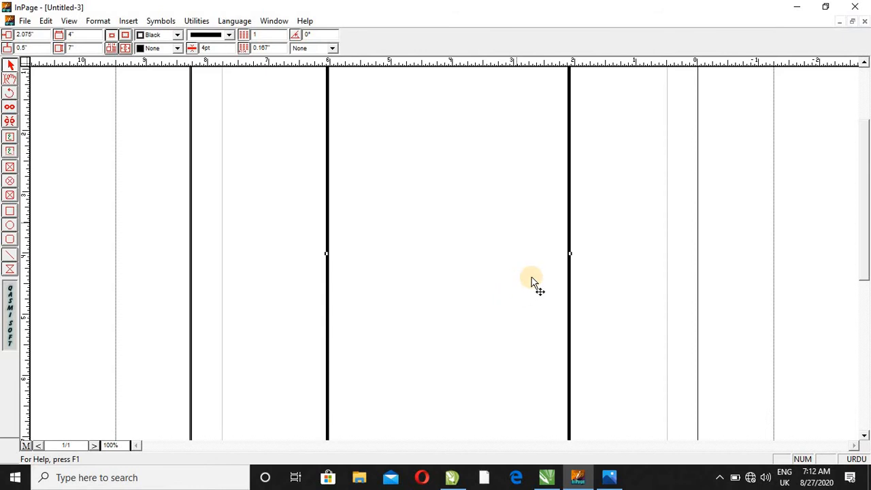
scroll(806, 238, up, 3)
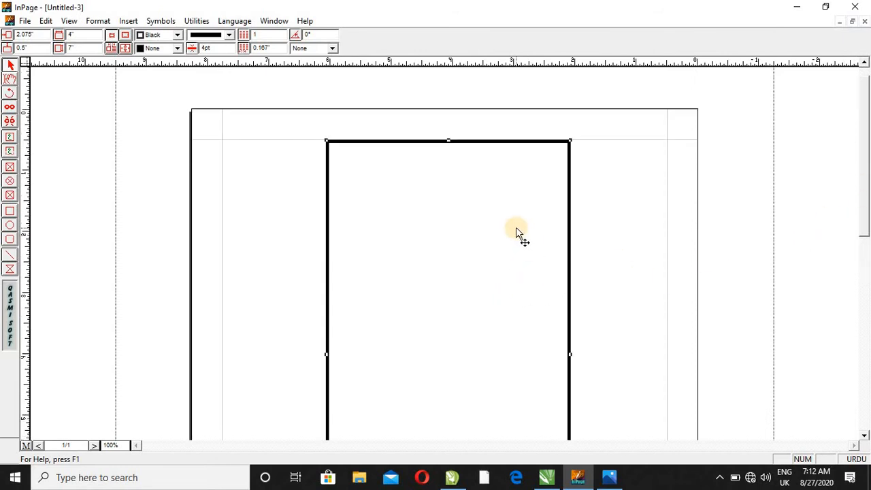
- Enter the Urdu heading "تفصیلات" on the first line of the bordered text box
key(ctrl+2)
scroll(863, 230, up, 3)
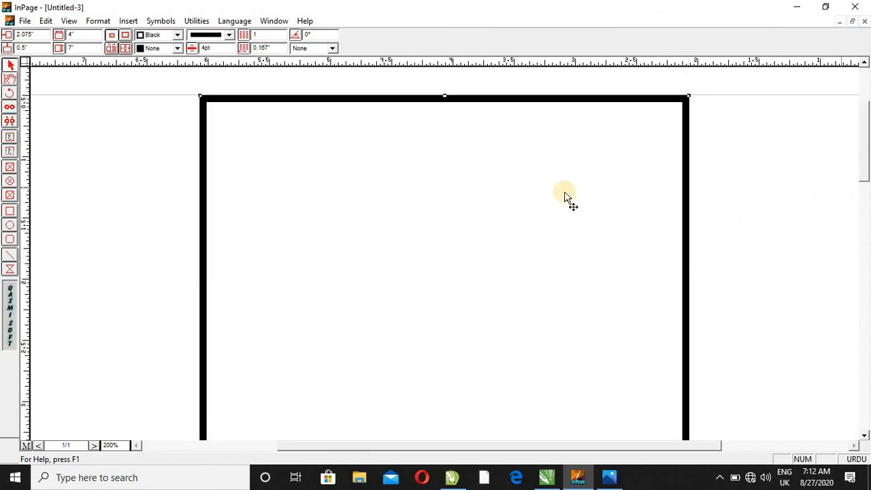
click(9, 79)
click(544, 170)
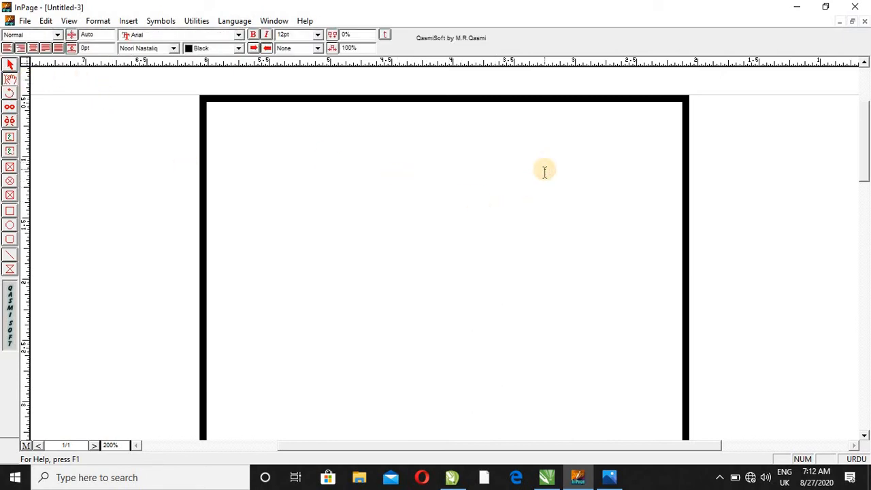
text(تقص)
text(یل ر)
- Centre the heading "تفصیلات" and set its character size to 36 pt
drag(625, 117, 678, 127)
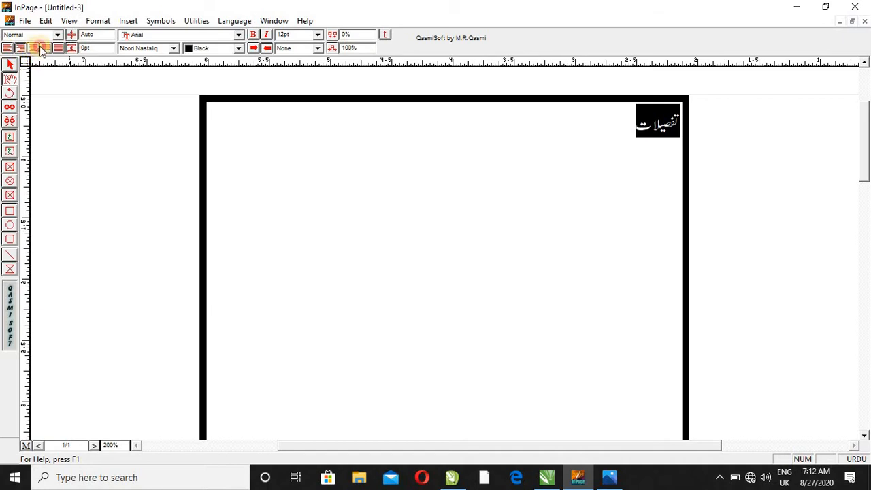
click(39, 47)
click(303, 36)
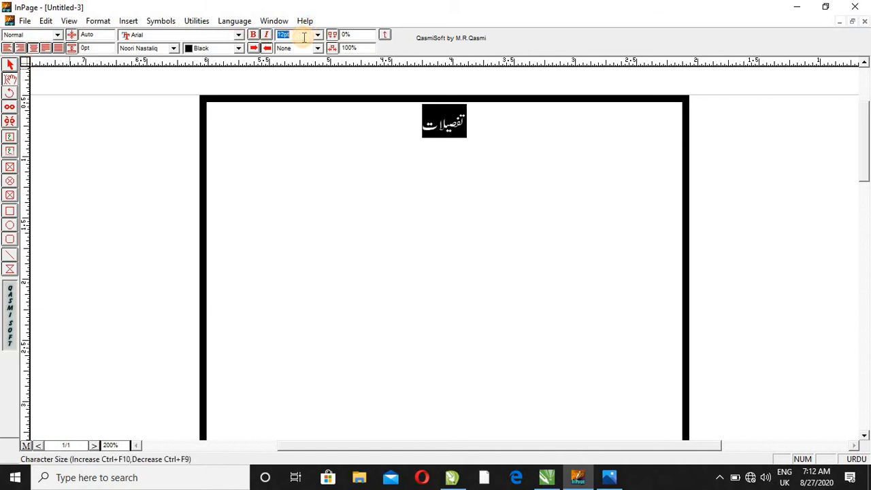
text(36)
key(Return)
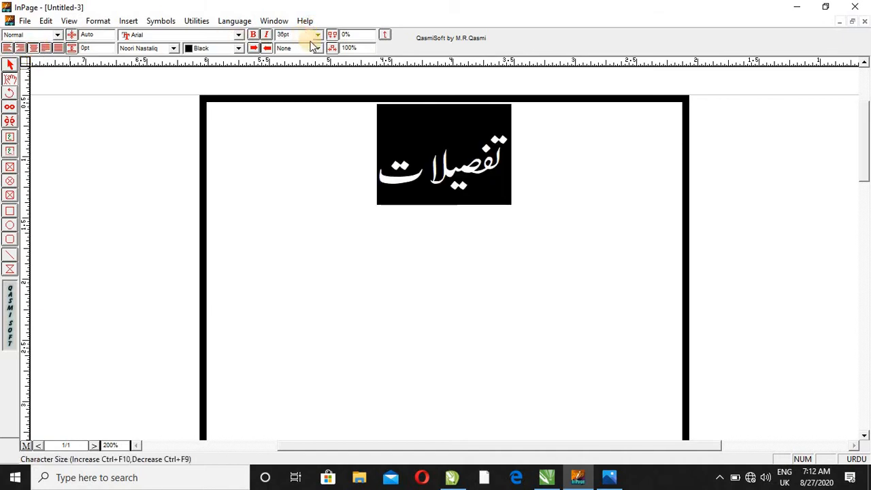
- Insert a blank line above the heading to shift it down inside the frame
click(451, 158)
click(522, 161)
key(Return)
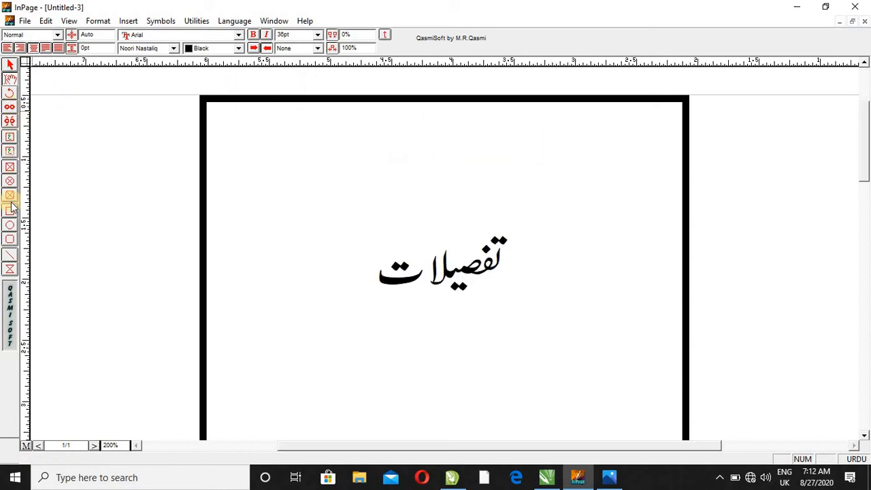
- Draw an ellipse about 1.87" by 1.05" around the heading and set its border width to 3 pt
click(10, 225)
mouse_move(324, 199)
mouse_down()
mouse_move(463, 292)
mouse_move(553, 327)
mouse_up()
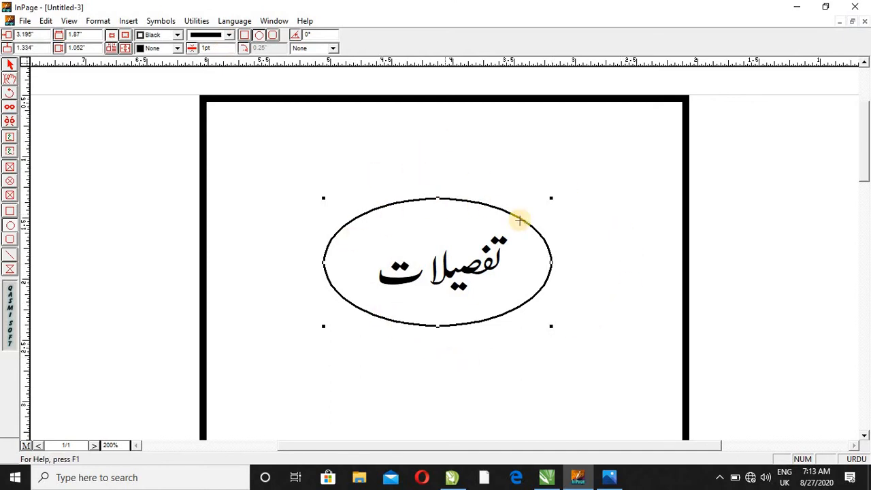
click(231, 37)
click(230, 38)
drag(211, 48, 173, 62)
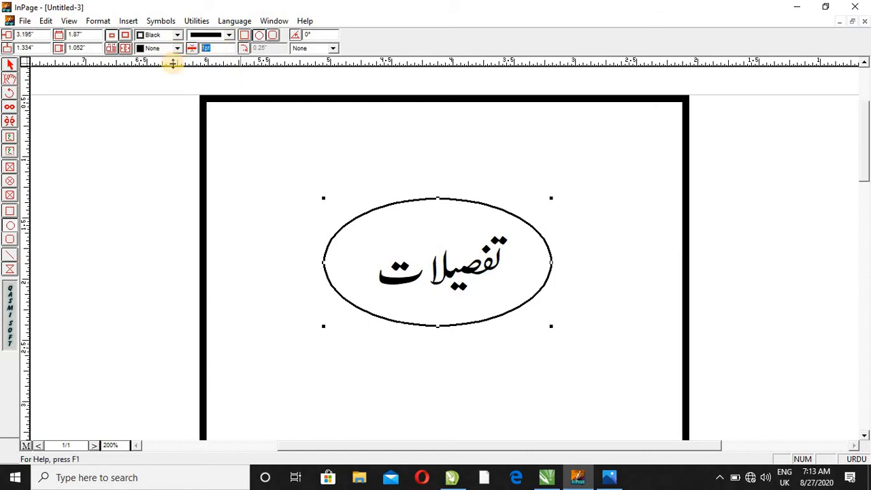
text(3)
key(Return)
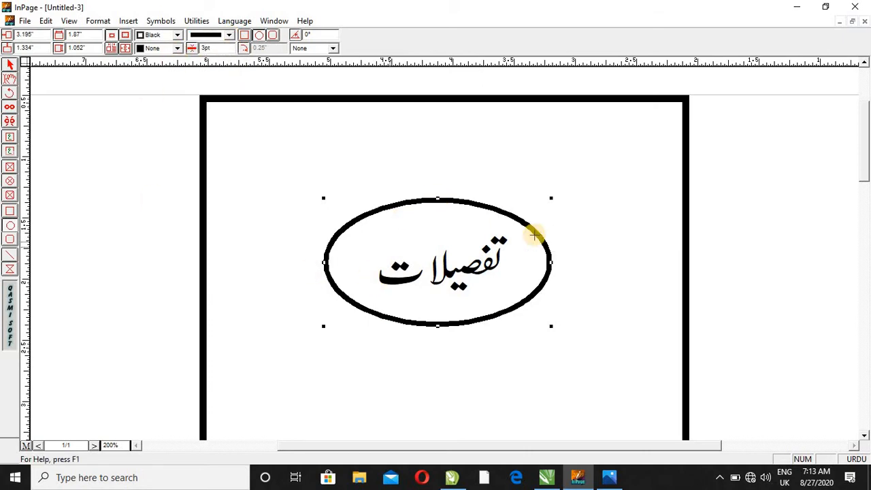
- Try the dotted and the dashed border patterns on the ellipse around the heading
click(228, 35)
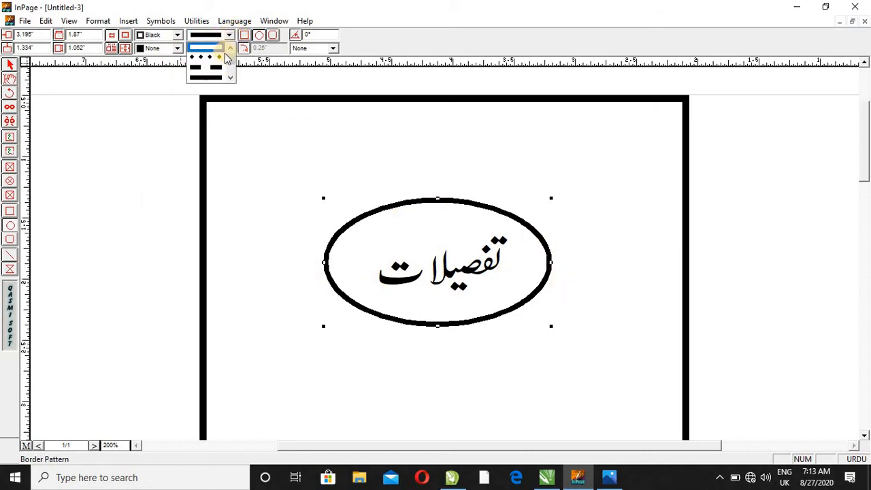
click(224, 58)
click(229, 35)
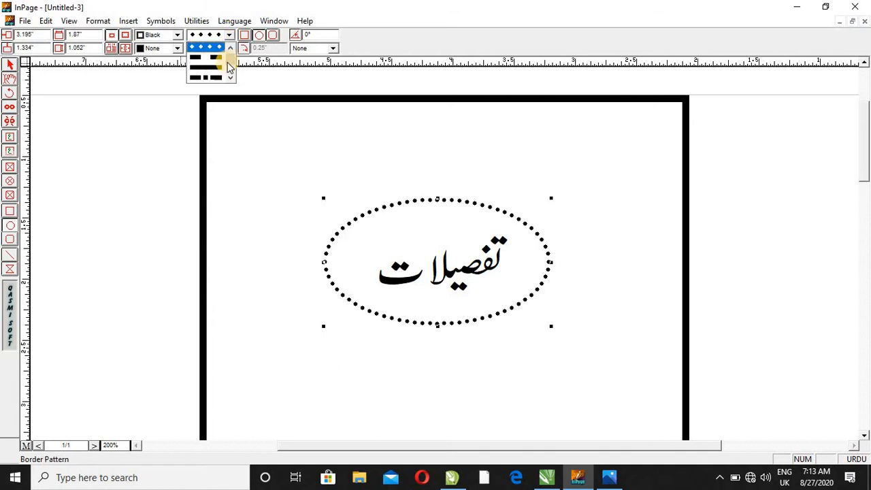
click(220, 64)
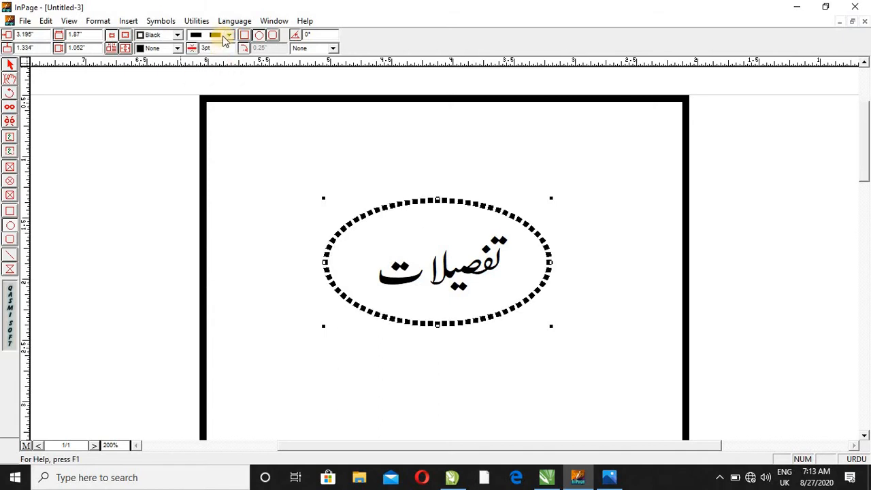
- Apply a double-line border pattern to the ellipse and deselect it
click(228, 35)
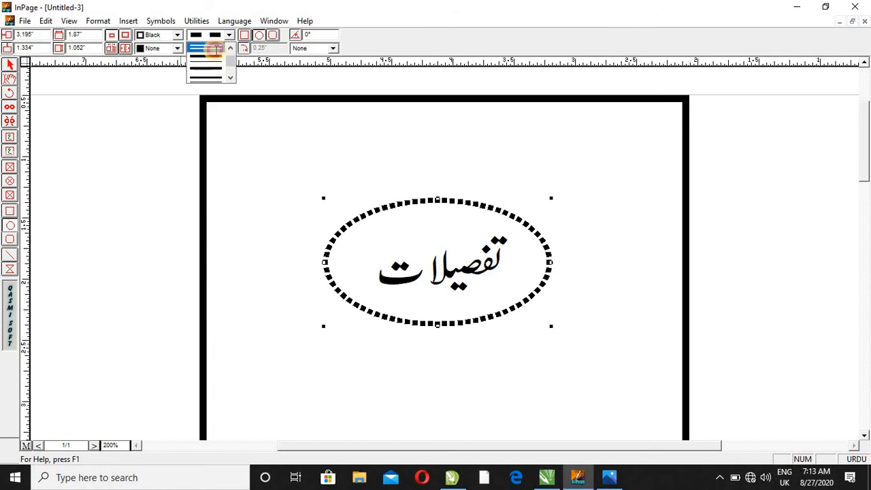
click(216, 65)
click(540, 328)
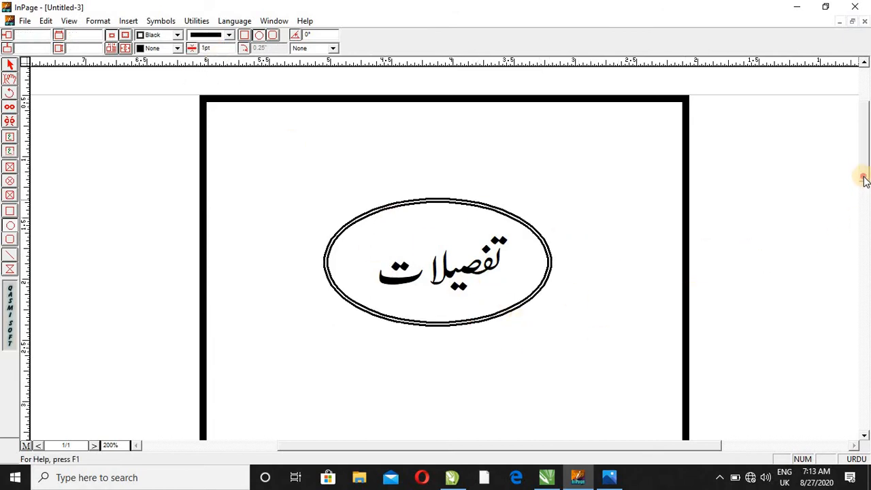
- Check the sample page image for the banner below the heading and return to the document area under the ellipse
scroll(787, 239, down, 1)
click(609, 478)
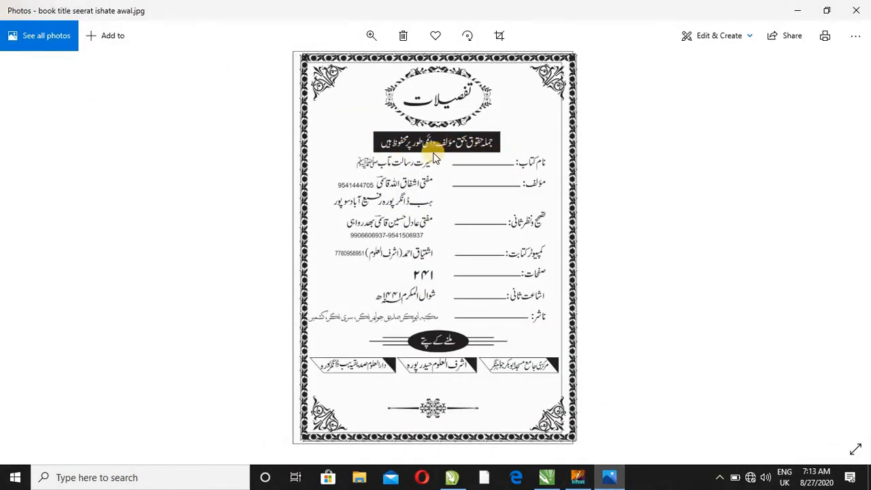
click(797, 10)
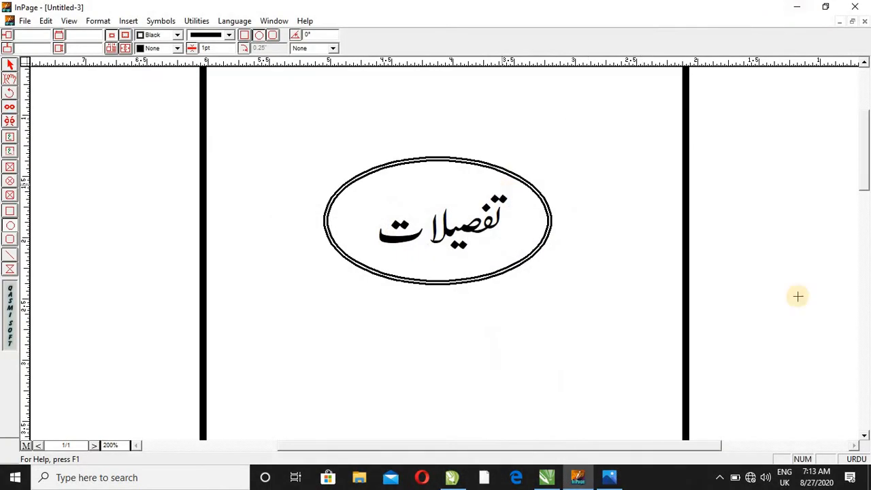
scroll(864, 175, down, 2)
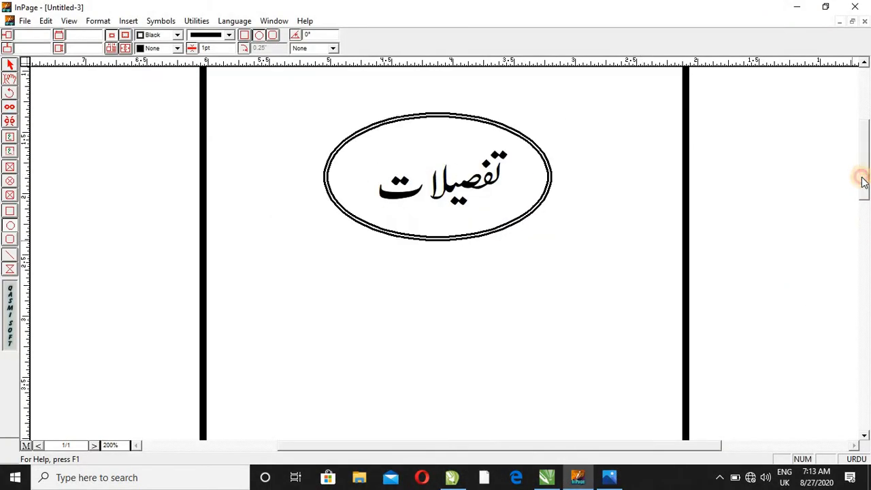
- Draw a text box about 1.58" by 0.19" below the ellipse and nudge it left to centre it under the heading
click(10, 137)
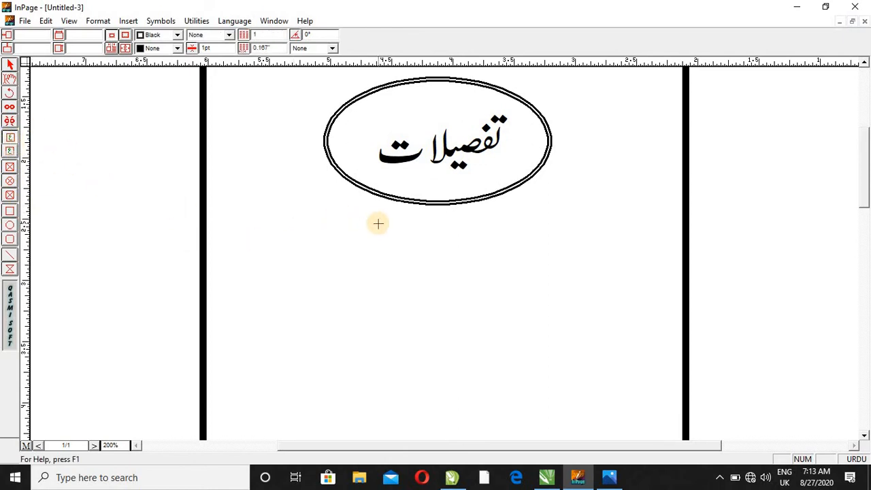
drag(361, 216, 555, 238)
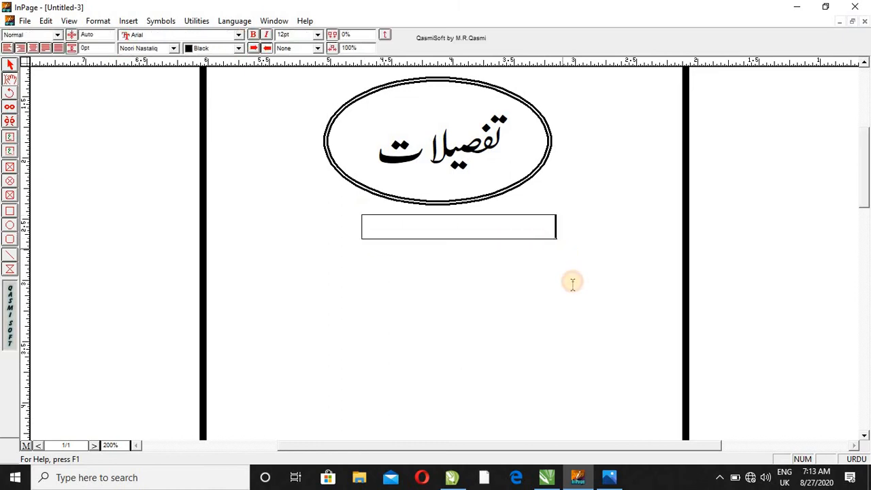
click(10, 64)
click(442, 237)
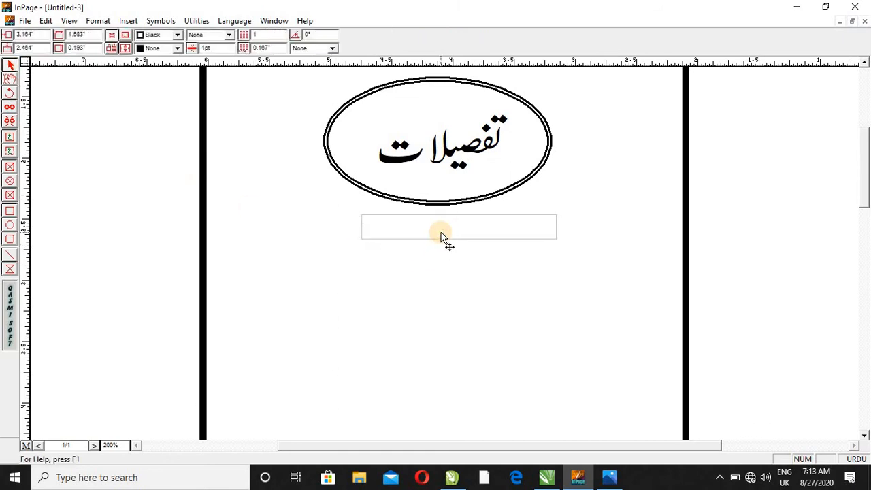
key(Left)
key(Left)
- Enter "جملہ حقوق بحق مؤلف محفوظ ہیں" in the new text box and centre the line
click(10, 78)
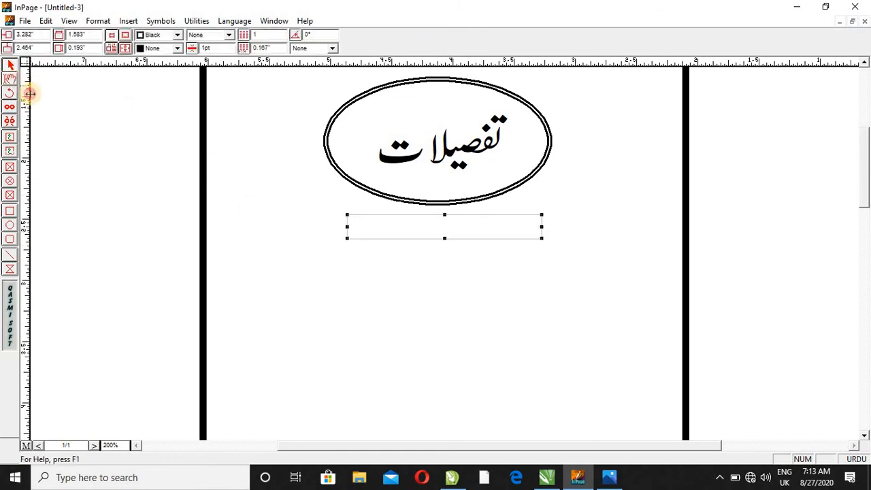
click(506, 227)
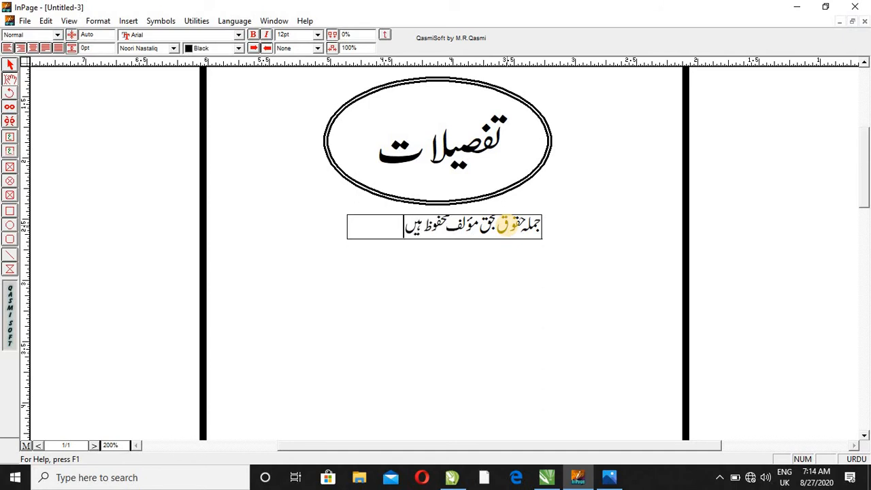
drag(361, 231, 578, 215)
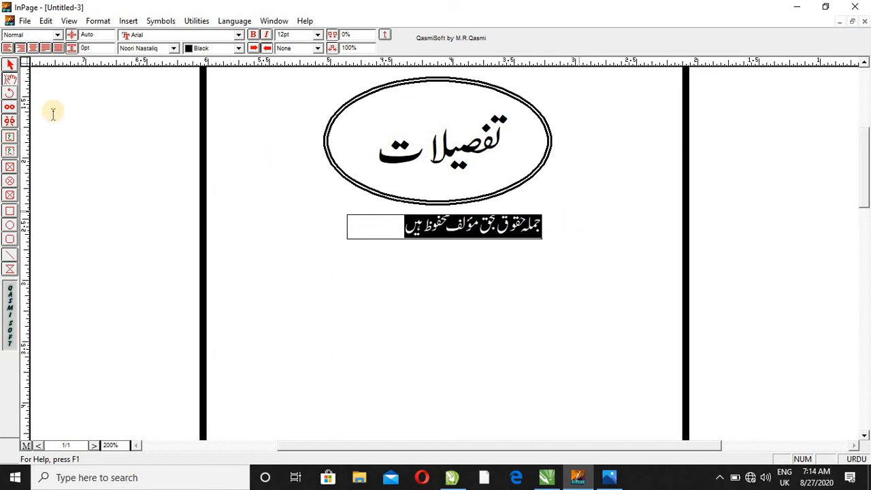
click(21, 48)
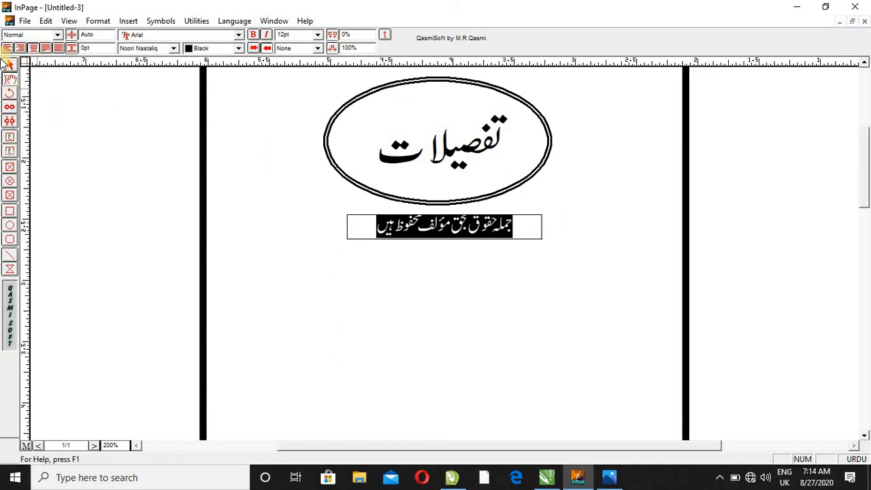
- Increase the height of the text box below the ellipse to about 0.23" and fill it with black
click(425, 260)
click(441, 243)
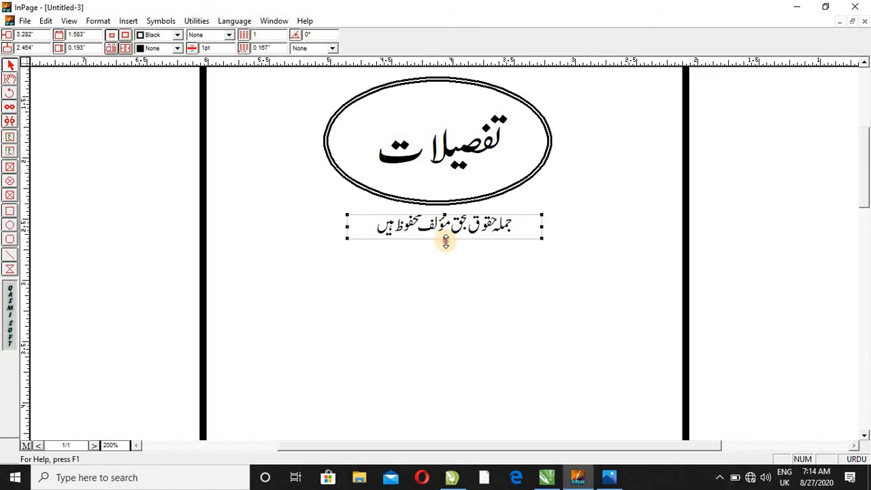
drag(446, 242, 447, 244)
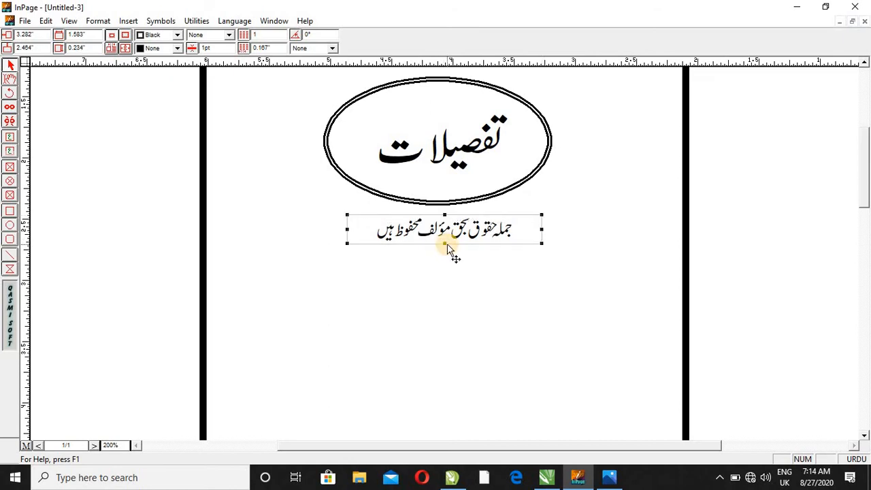
click(492, 275)
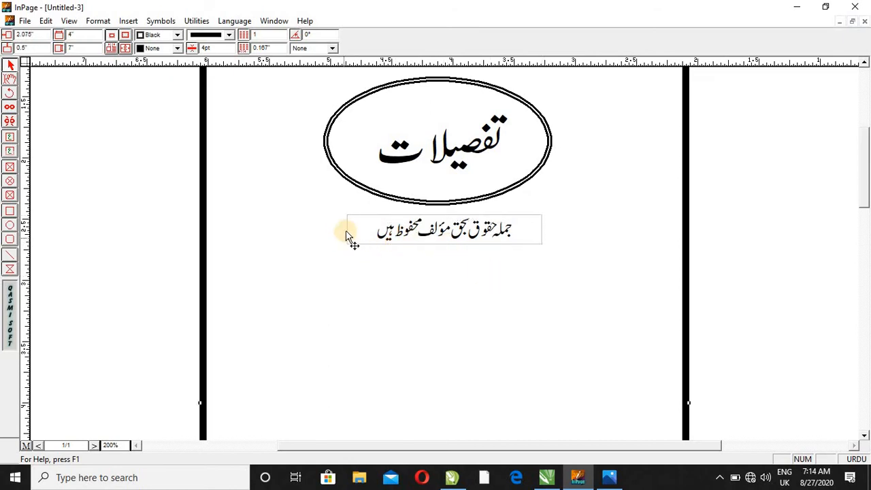
click(362, 239)
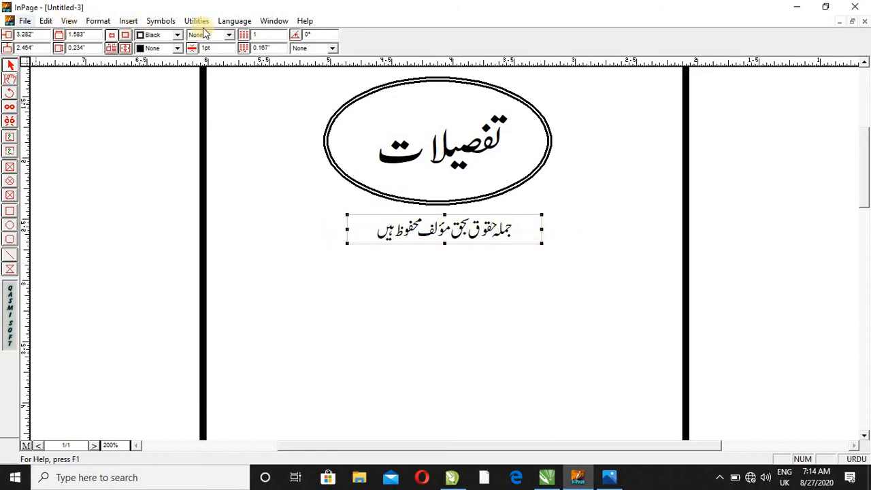
click(151, 49)
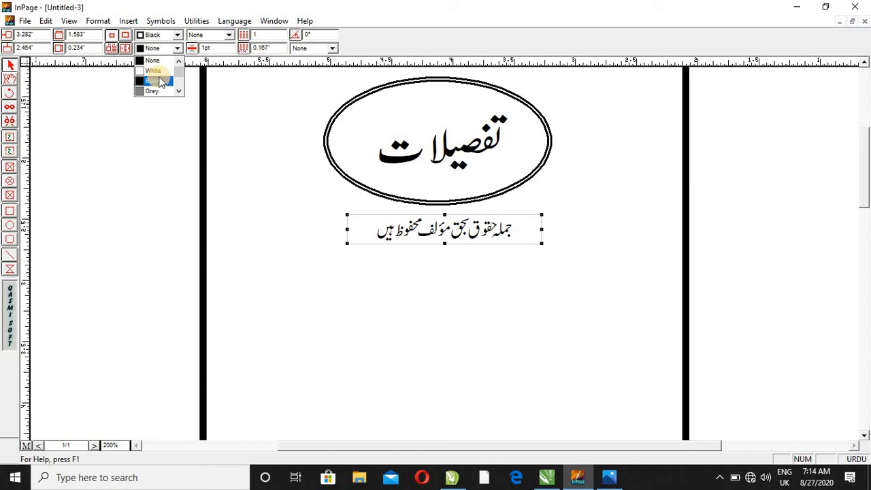
click(160, 83)
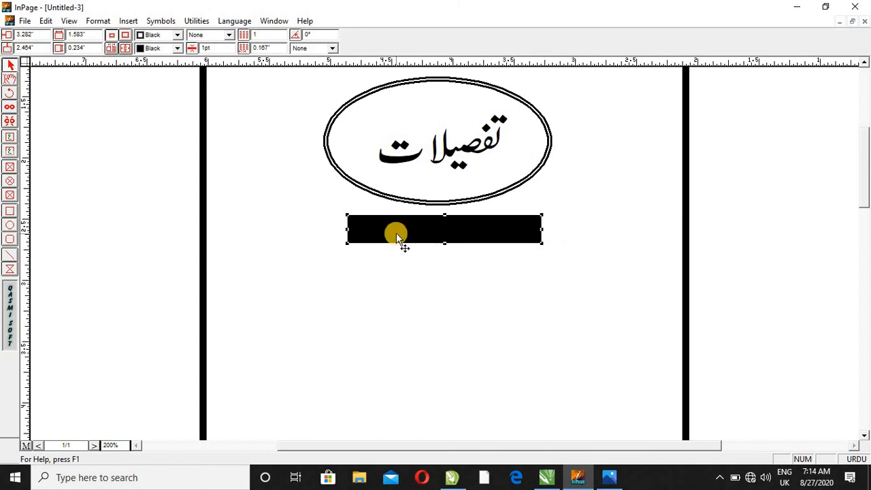
- Set the color of the text inside the black banner to white
click(10, 79)
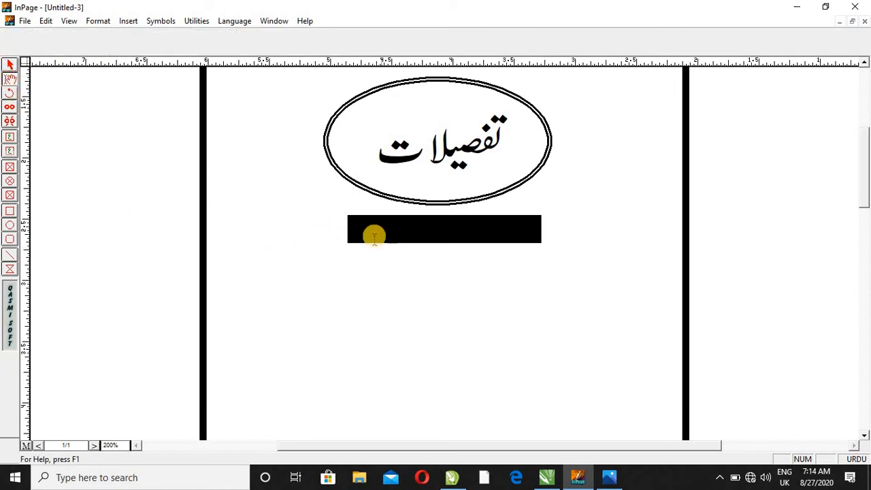
drag(358, 229, 563, 235)
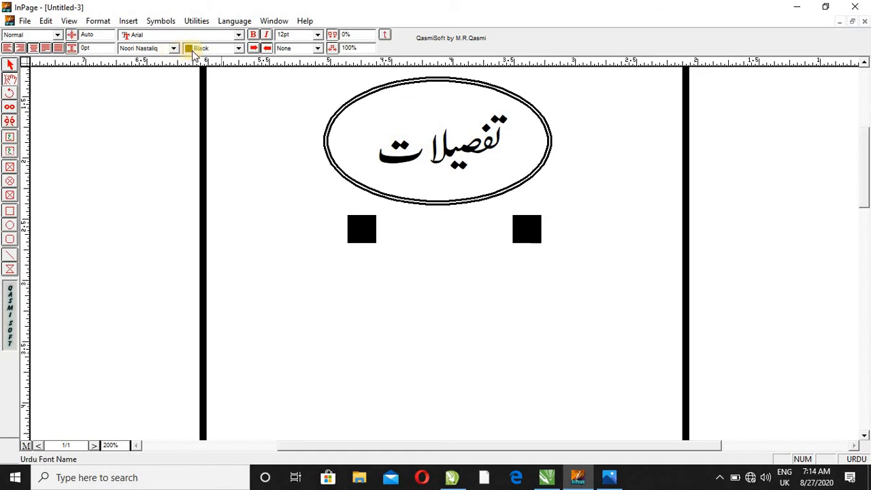
click(230, 54)
scroll(229, 53, up, 2)
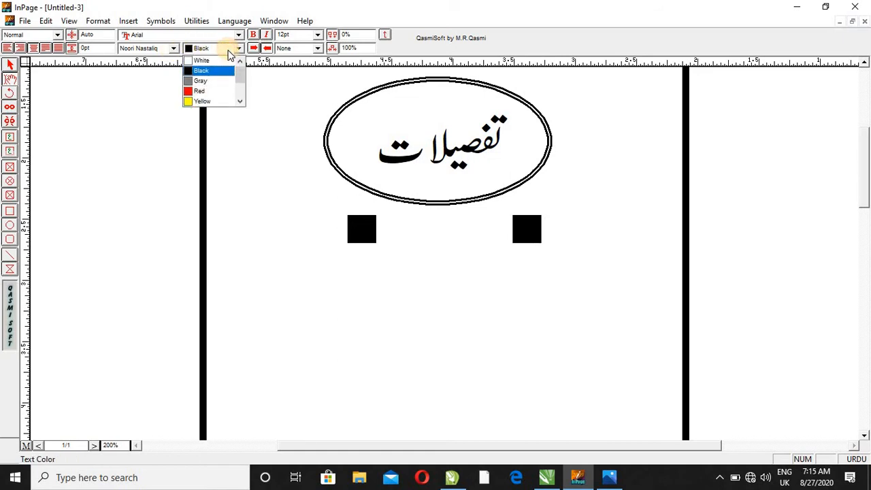
click(221, 61)
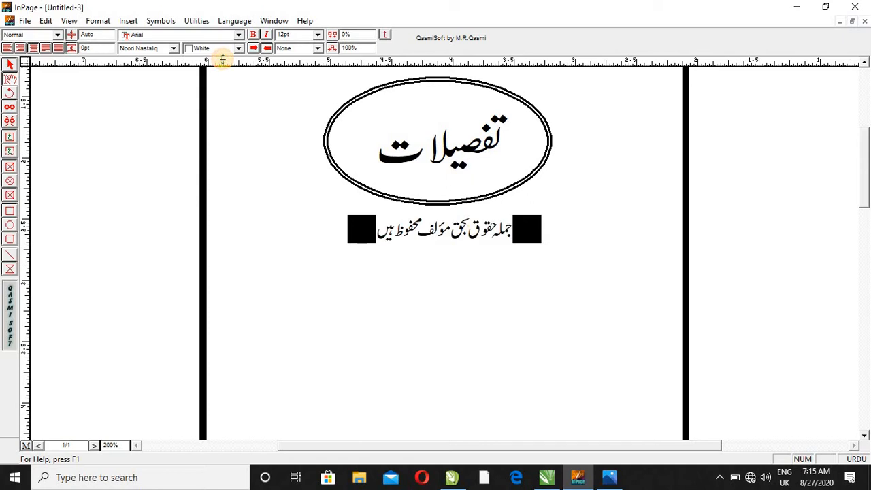
click(488, 230)
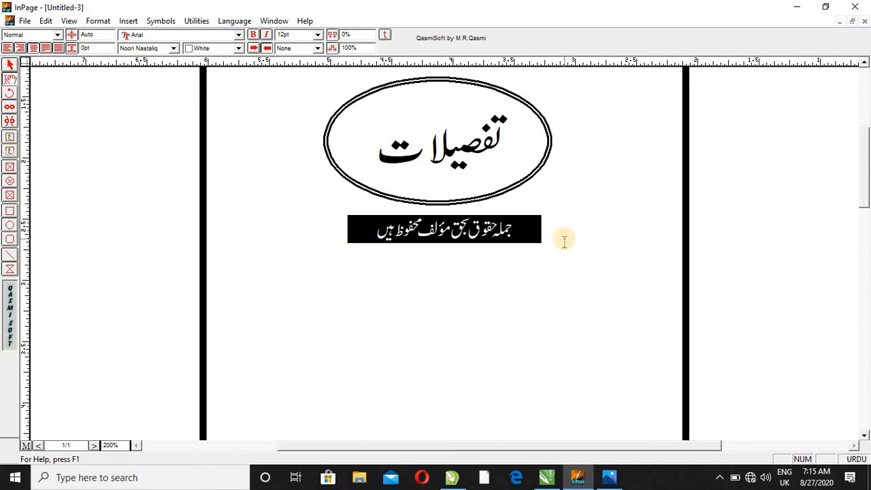
- Check the sample page's detail rows, then add blank lines below the banner and right-align the new line
click(619, 478)
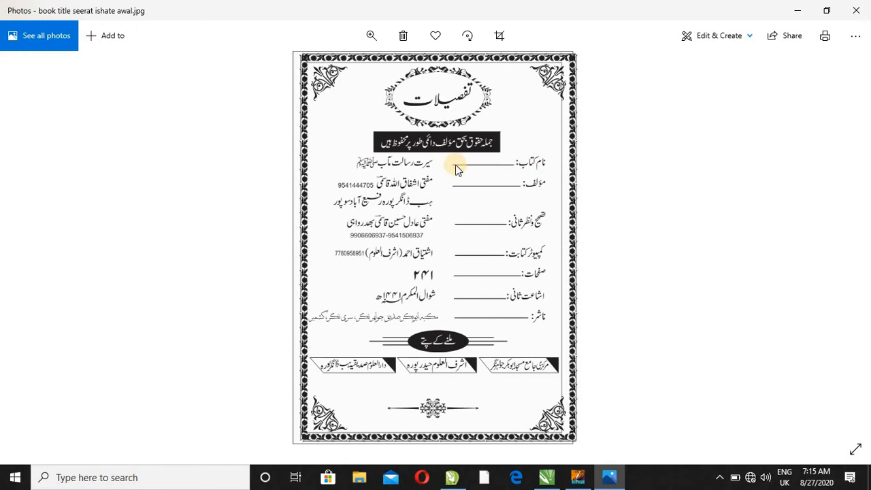
click(797, 9)
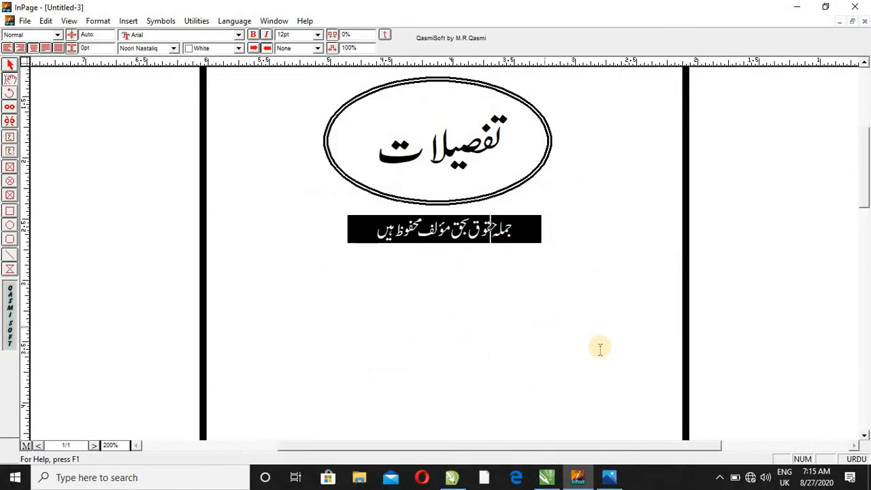
click(338, 256)
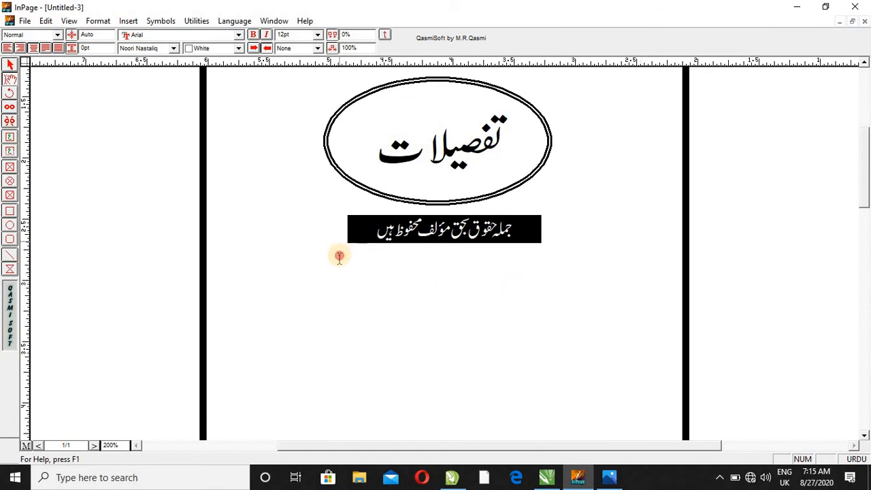
key(Return)
key(Return)
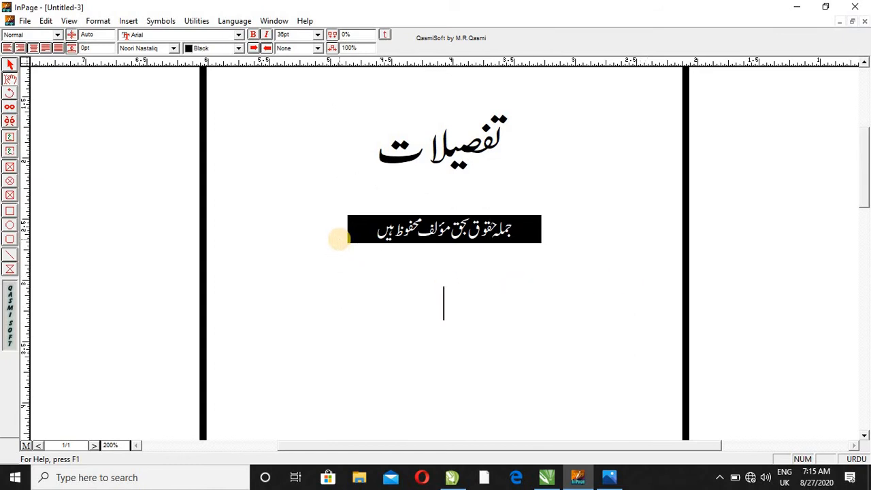
click(21, 49)
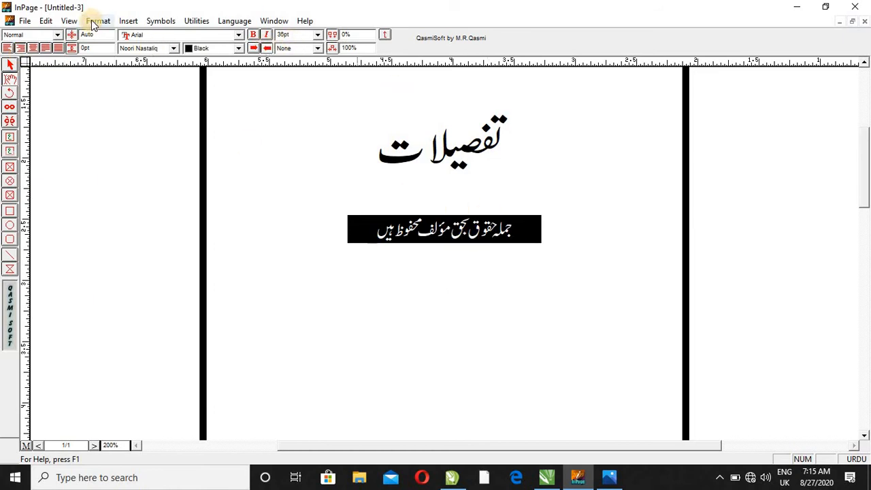
key(super+plus)
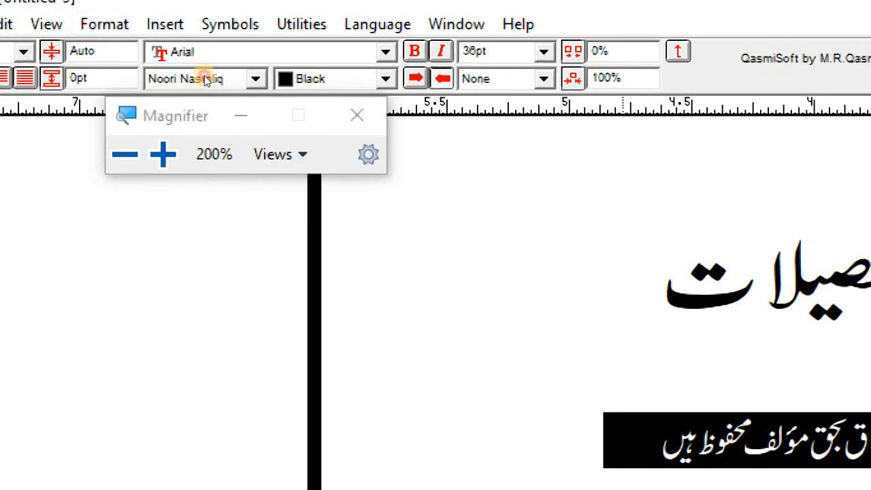
click(92, 25)
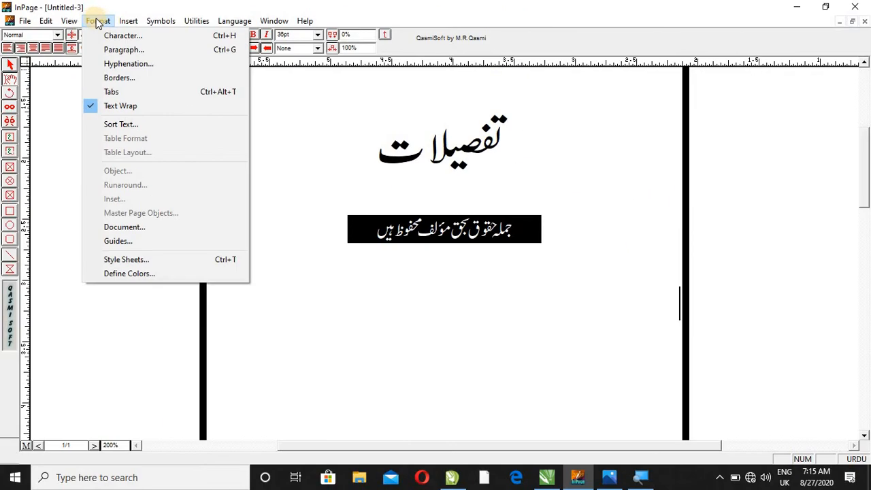
click(97, 22)
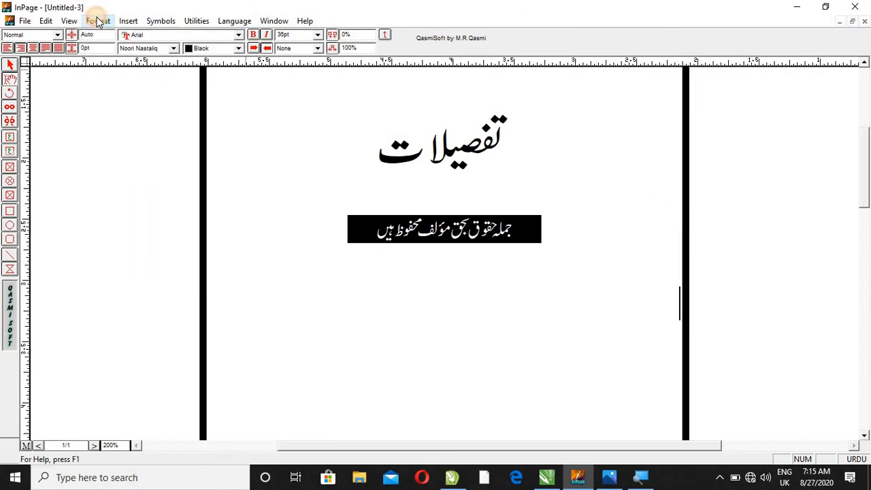
click(97, 22)
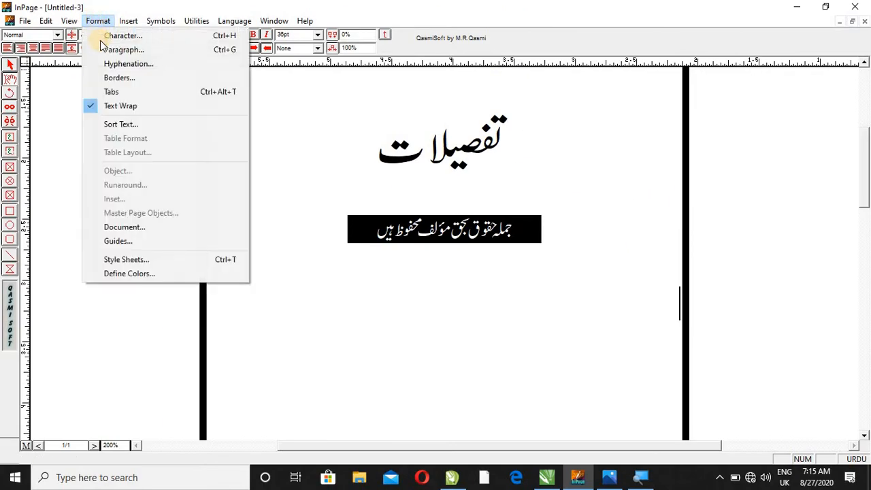
click(114, 100)
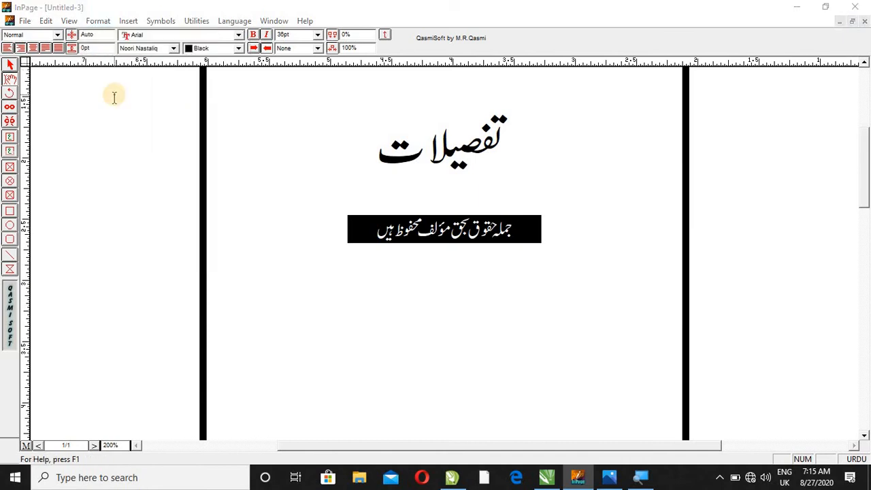
key(super)
click(710, 98)
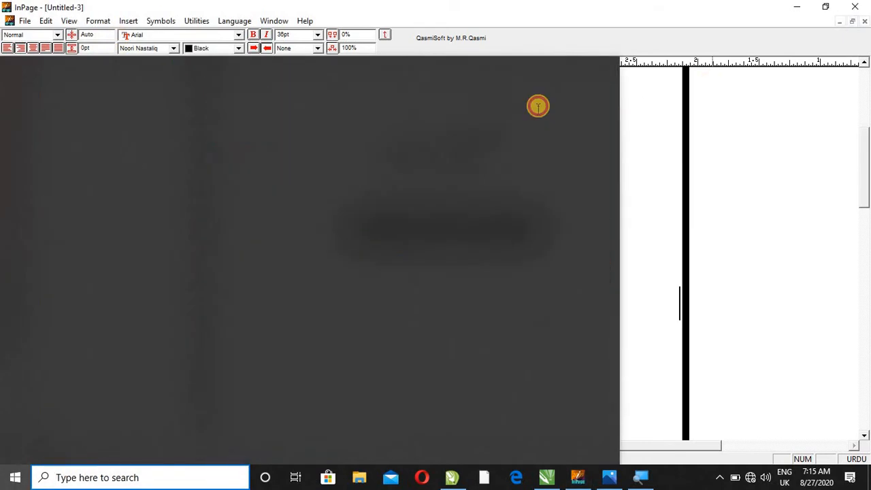
- Place tab stops at 0.525" and 2.999" on the new line below the banner and compare them with the sample page's columns
click(109, 22)
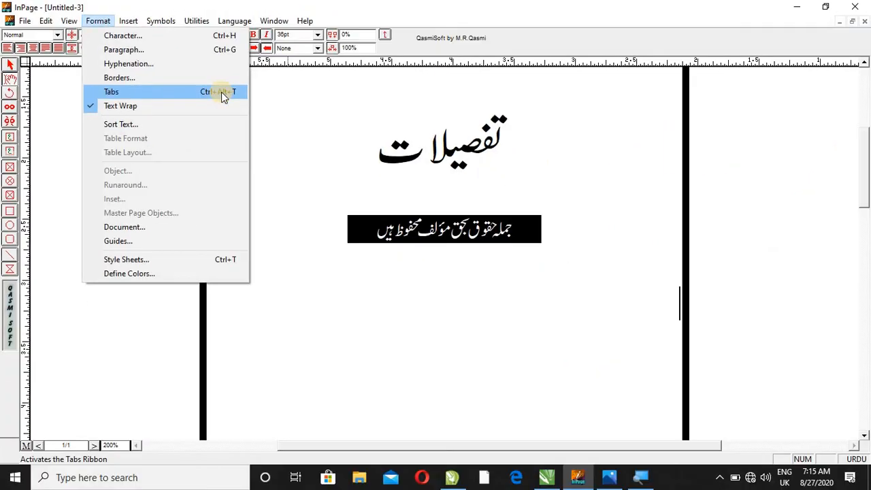
click(221, 91)
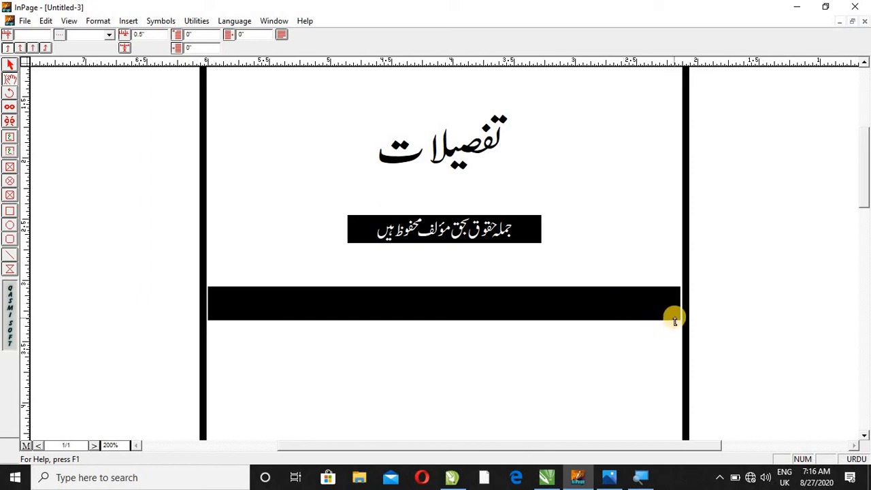
click(616, 309)
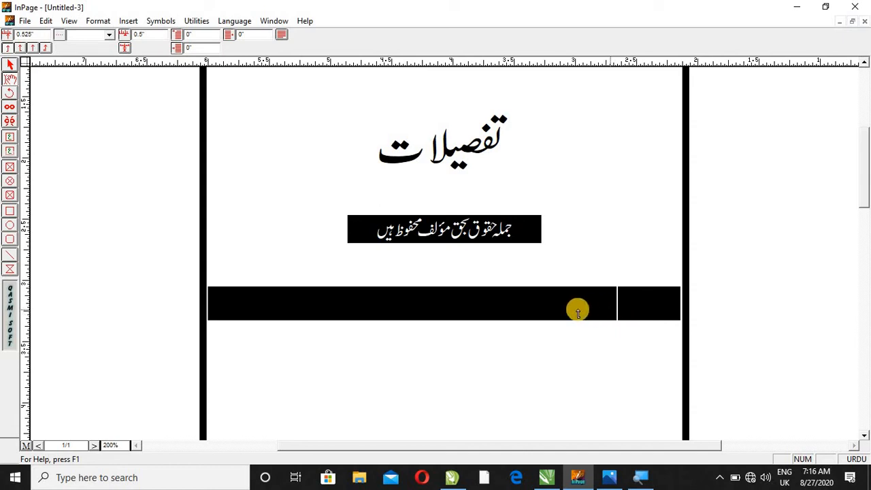
click(313, 304)
click(612, 478)
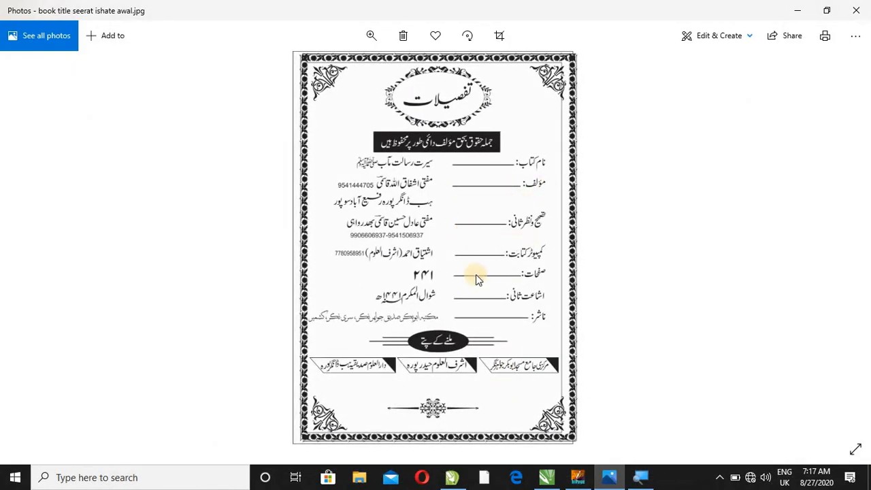
click(608, 477)
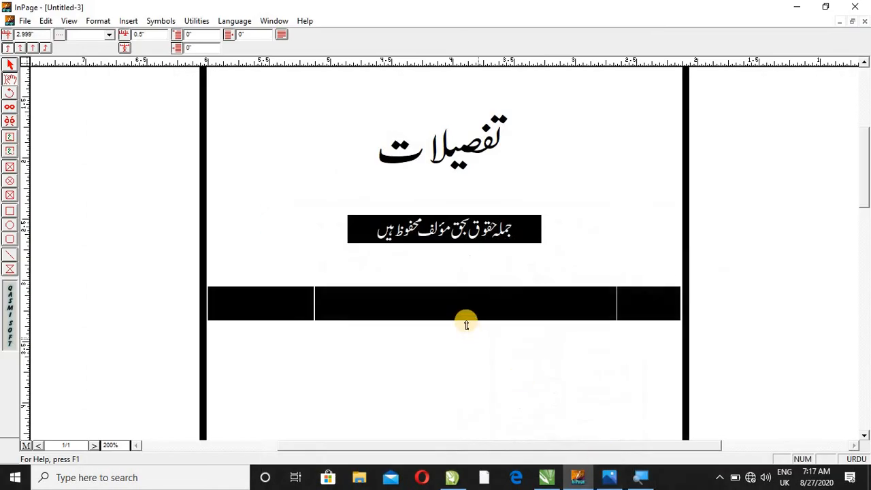
- Give the 2.999" tab stop a dotted leader and finish the tab settings for the detail line
click(110, 38)
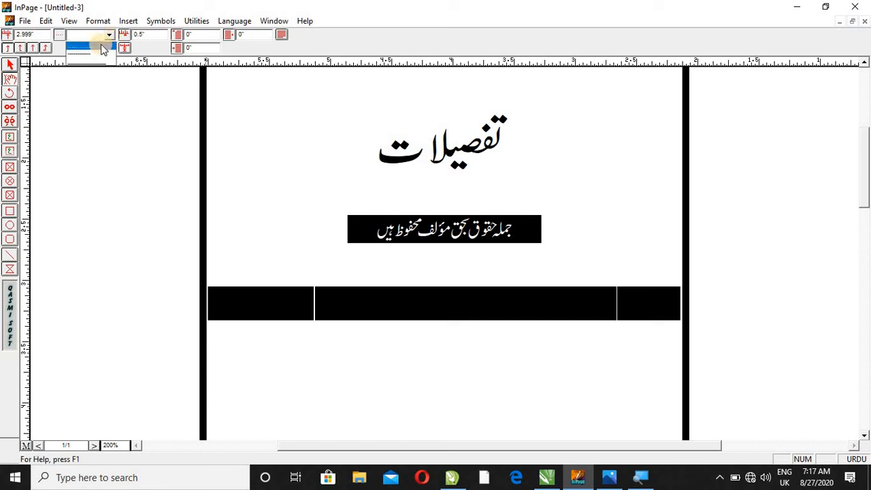
click(102, 47)
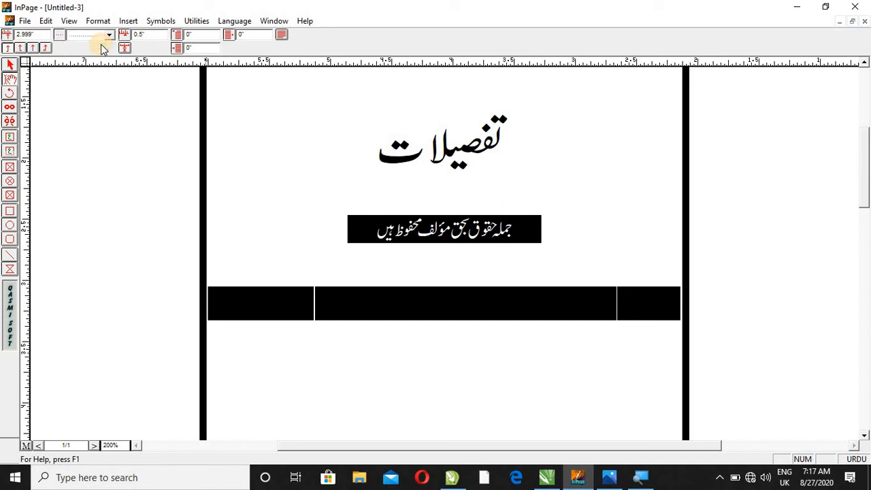
click(102, 22)
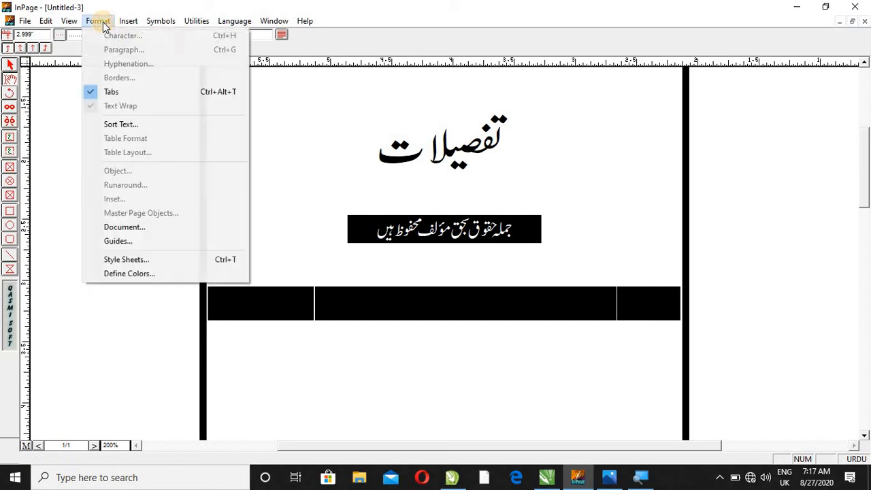
click(106, 92)
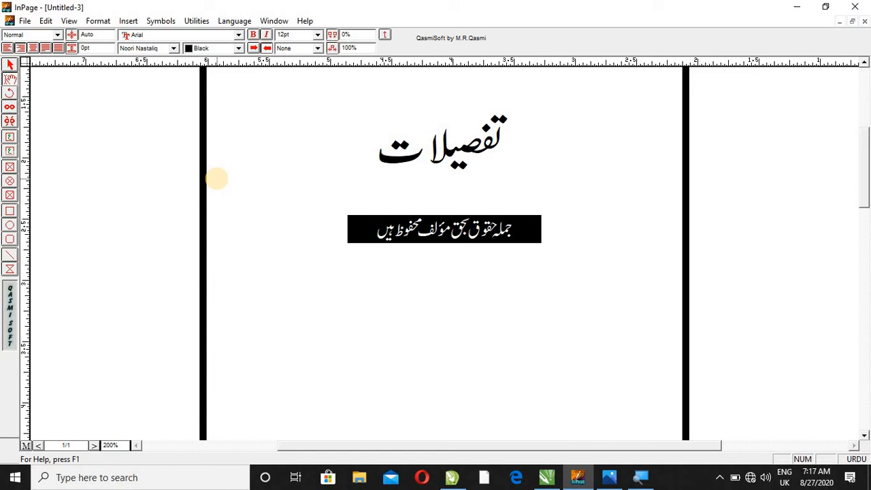
- Enter the book title row below the banner: label "نام کتاب:" and, at the tab stop after the leader, "عقیدہ"
text(نام کتاب:)
key(Tab)
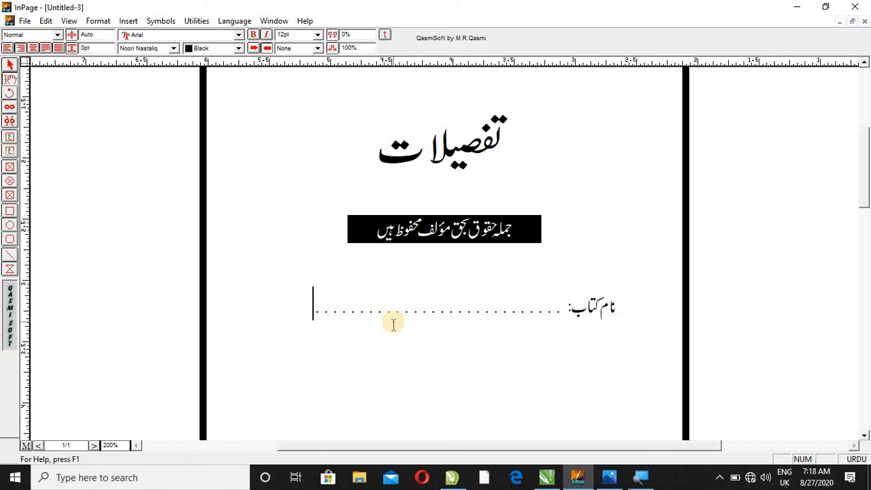
text(عقیدہ)
- Add the author row with the label "مؤلف:" and the author's name at the tab stop after the leader
key(Return)
text(مؤلف)
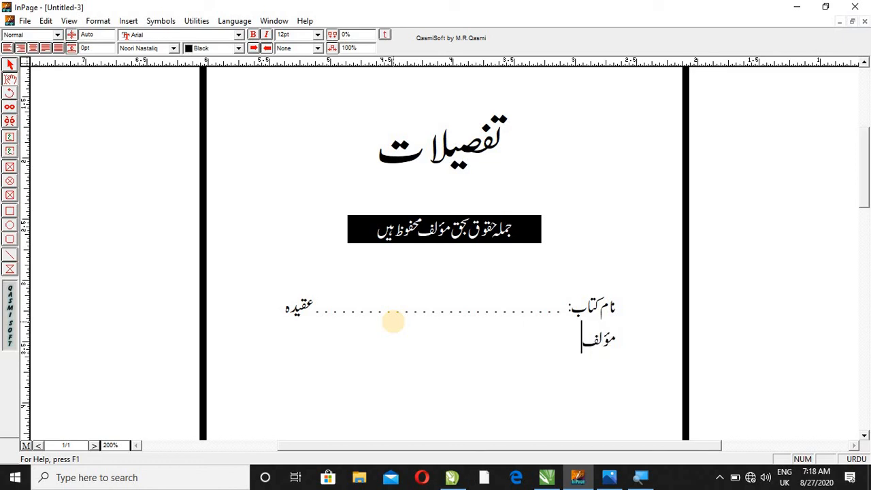
text(:)
key(Tab)
text(مولانا الیاس)
- Add the page count row with the label "صفحات:" and the tab-aligned value "۲۰۰"
key(Return)
key(Tab)
text(صفحات)
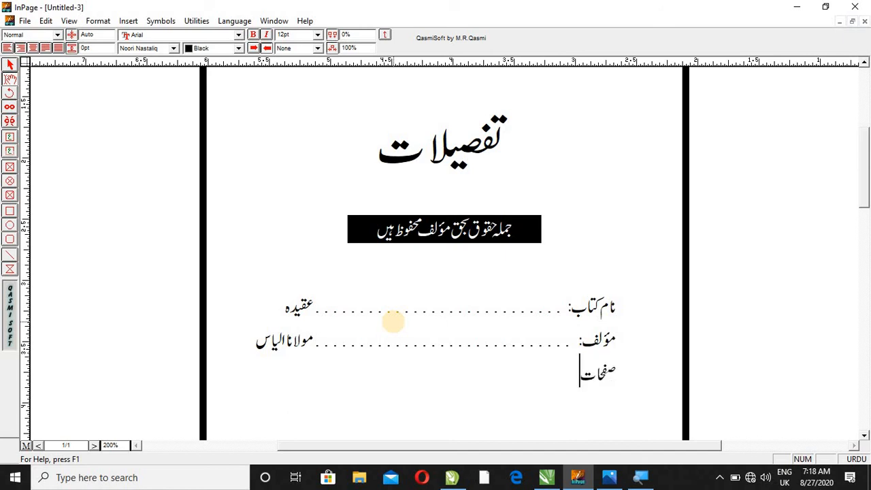
text(/)
key(Tab)
key(BackSpace)
key(BackSpace)
text(:)
key(Tab)
text(۲۰۰)
scroll(393, 321, right, 3)
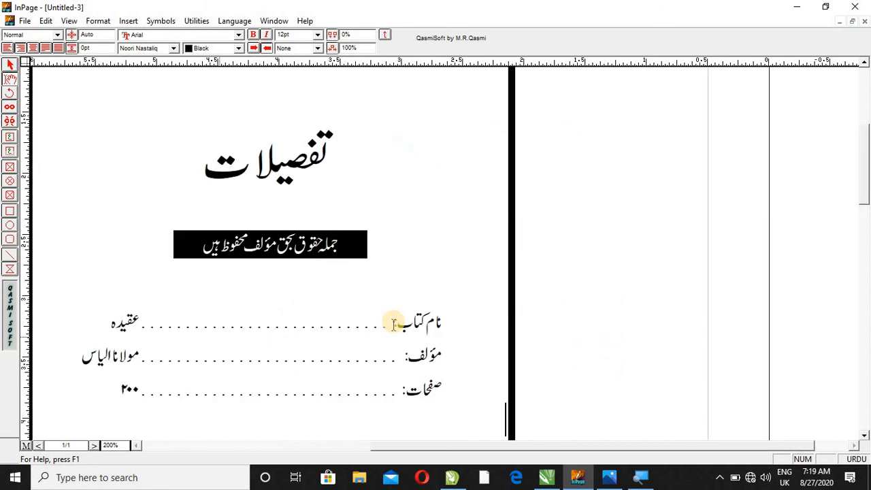
- Add the price row with the label "قیمت:" and the tab-aligned value "۲۰۰"
key(Return)
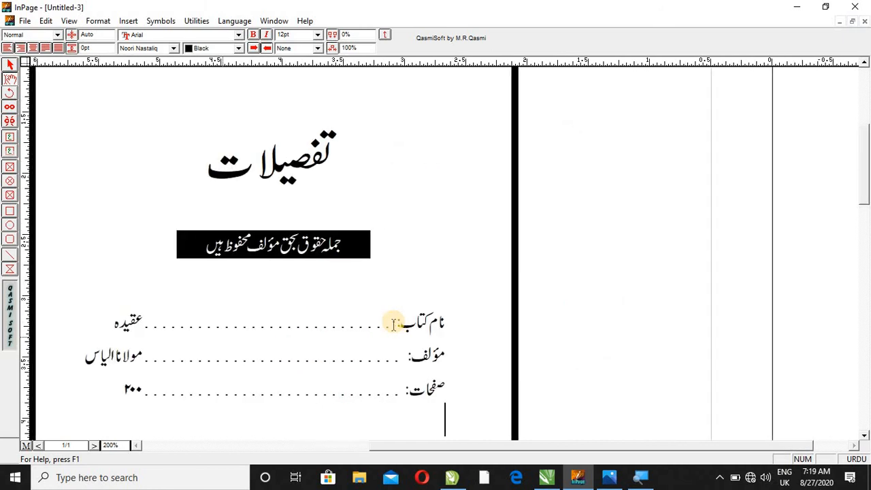
text(قیمتل)
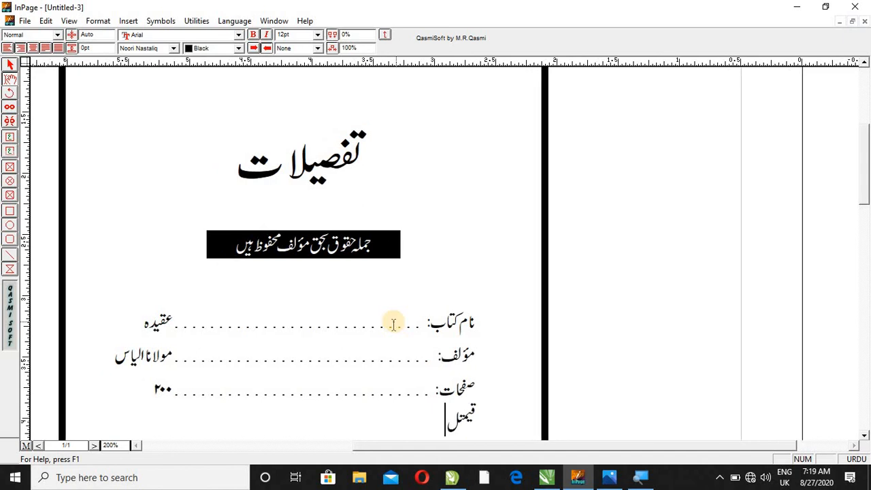
key(BackSpace)
text(ر)
key(Tab)
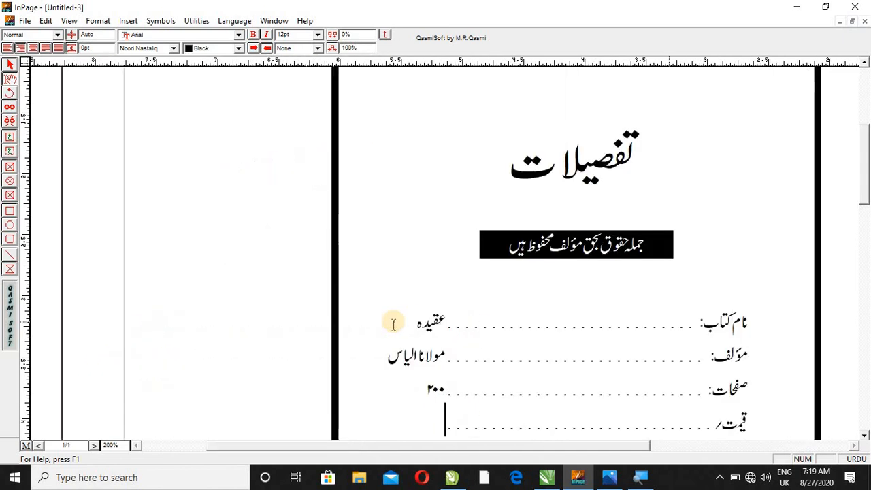
key(BackSpace)
key(BackSpace)
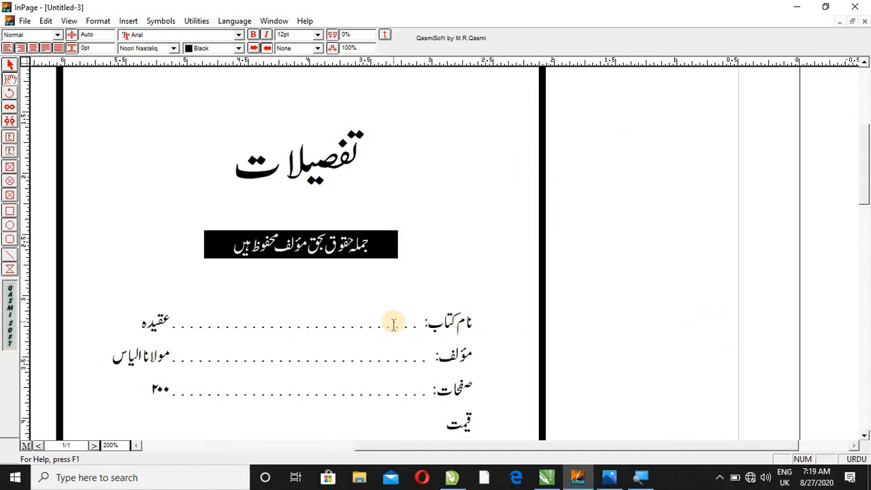
text(:)
key(Tab)
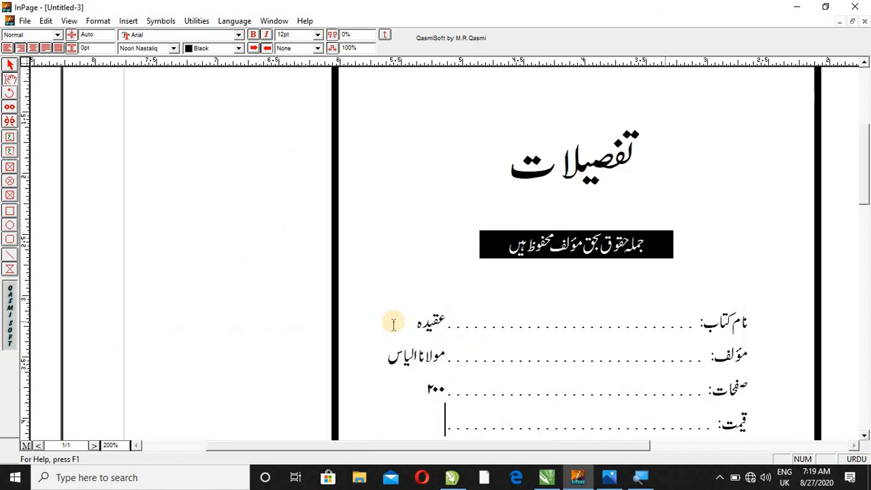
text(۲۰۰)
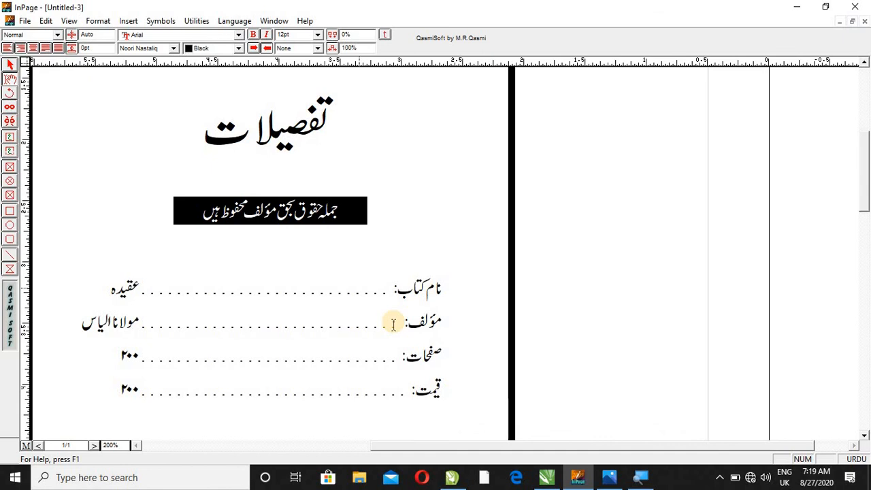
- Add the publisher row with the label "ناشر:" and the tab-aligned value "الھبیب پبلیکشنز"
key(Return)
text(نا)
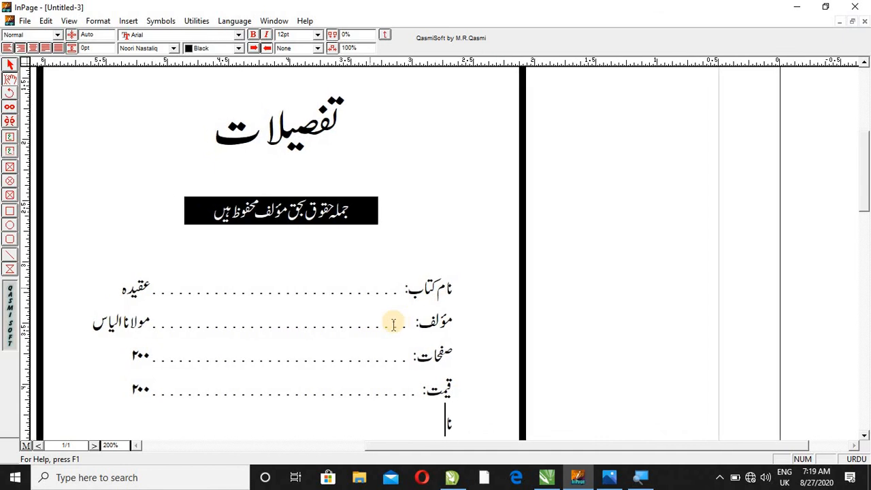
text(شر:)
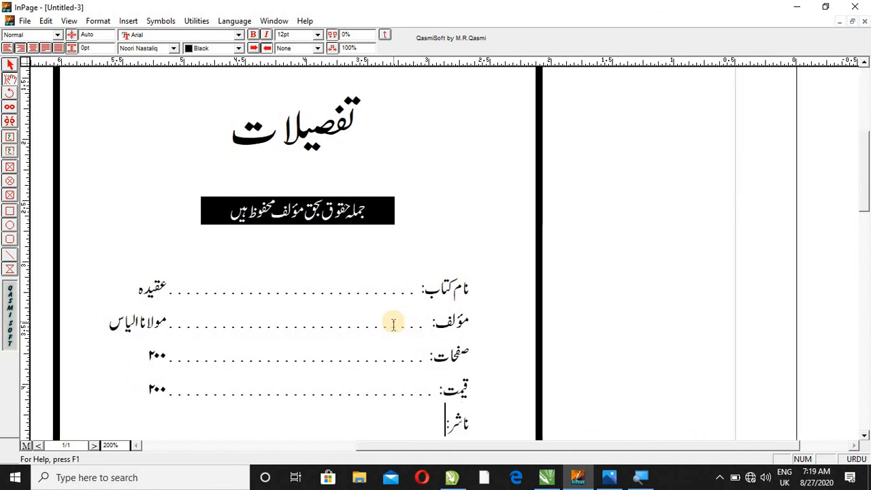
key(Tab)
text(الحبیب)
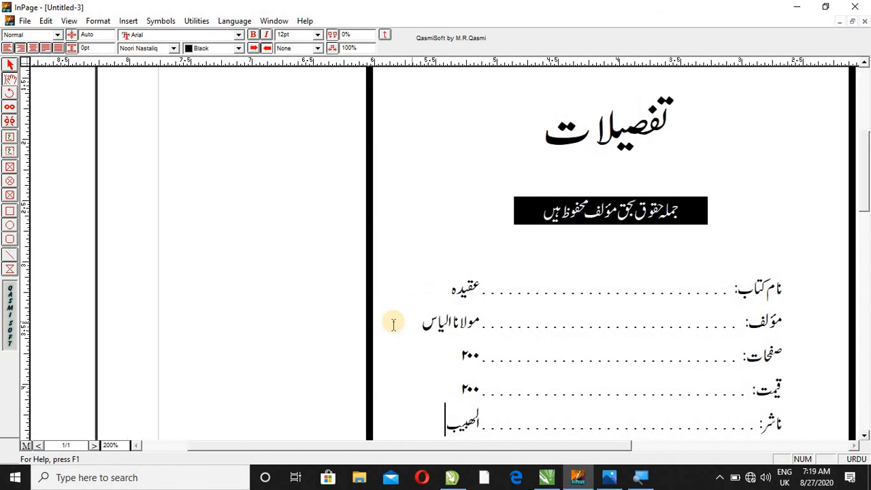
text( پبل)
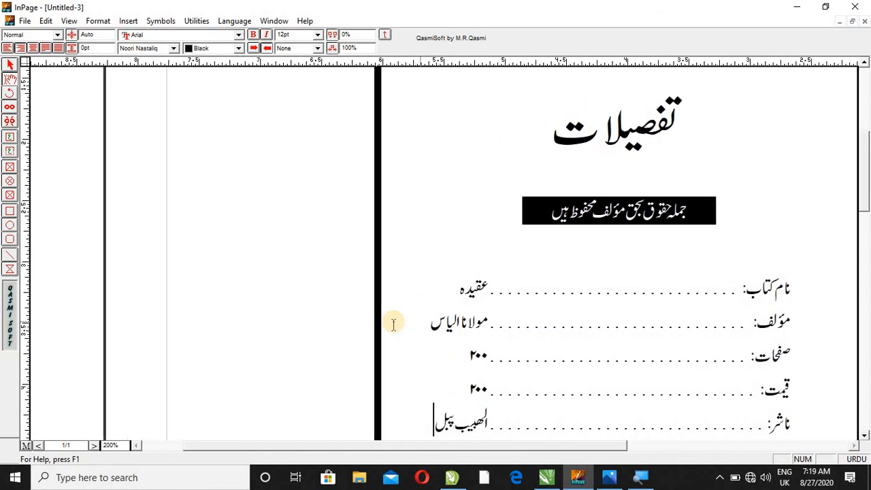
text(یکشنز)
- Add the first edition row with the label "اشاعت اول:" and the tab-aligned year "۲۰۱۹"
key(Return)
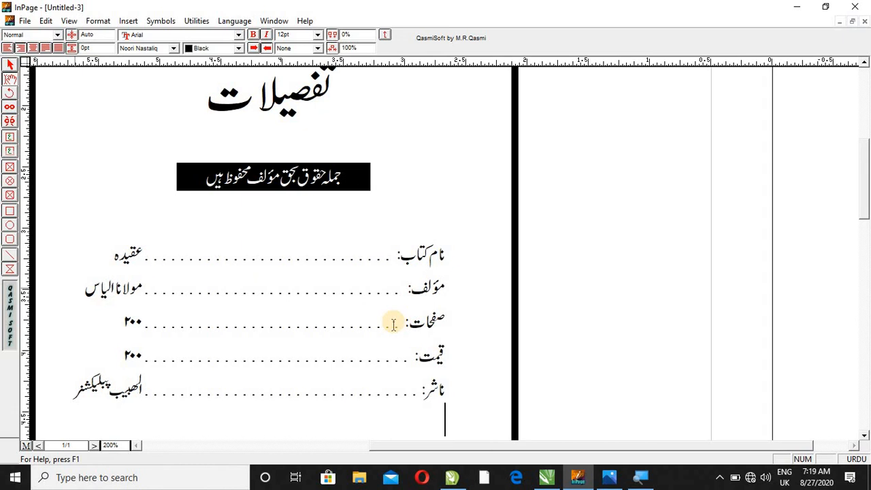
text(اشاع)
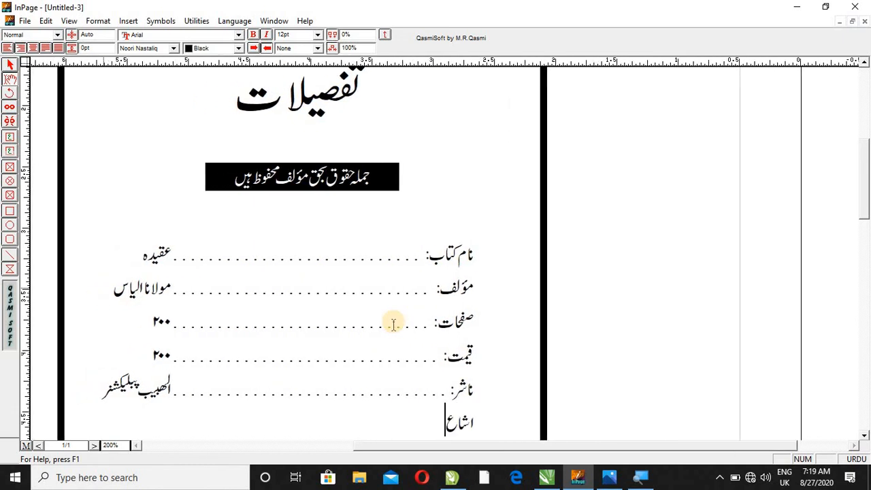
text(ت اول)
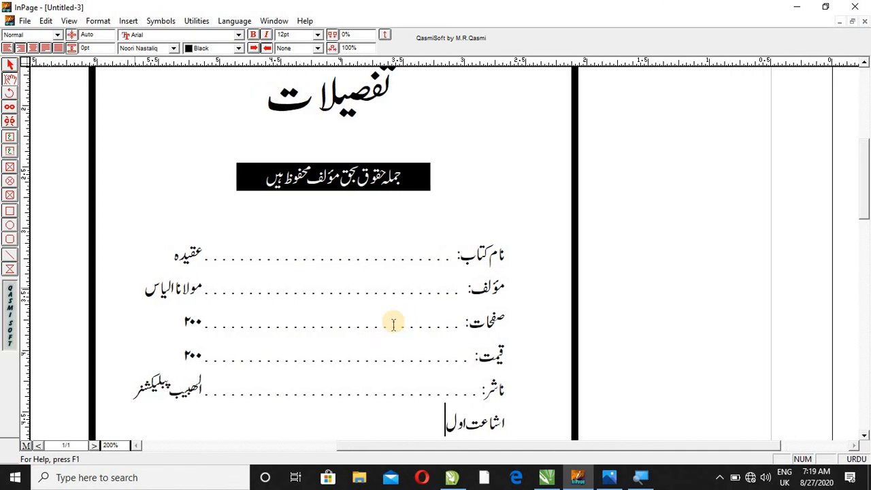
text(:)
key(Tab)
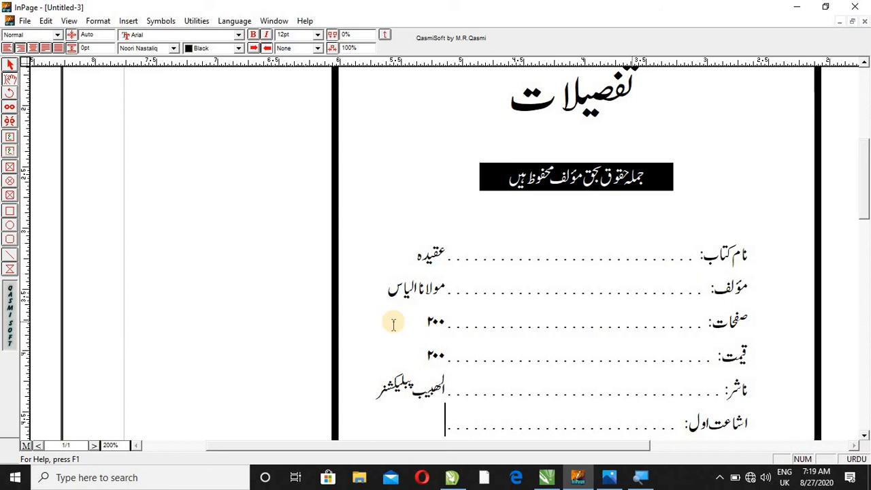
text(۹۱۰۲)
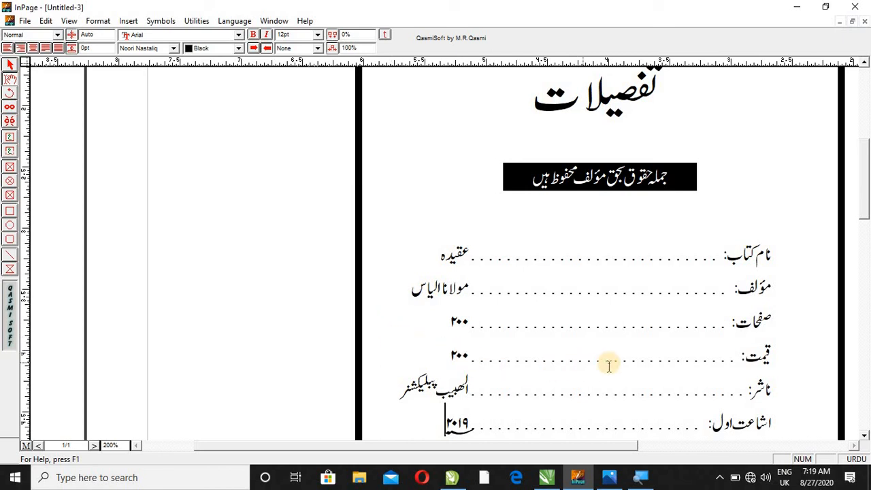
- Leave text editing and view the heading, banner and detail rows together at 100% zoom
scroll(861, 197, up, 2)
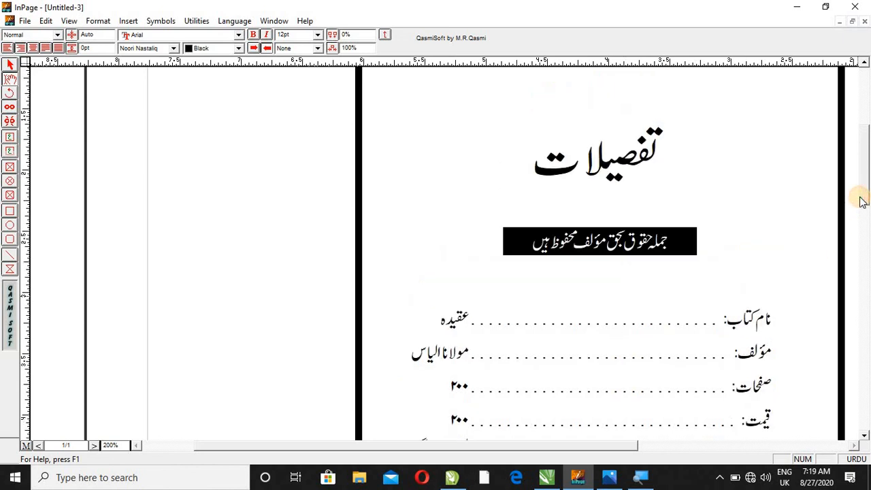
click(10, 64)
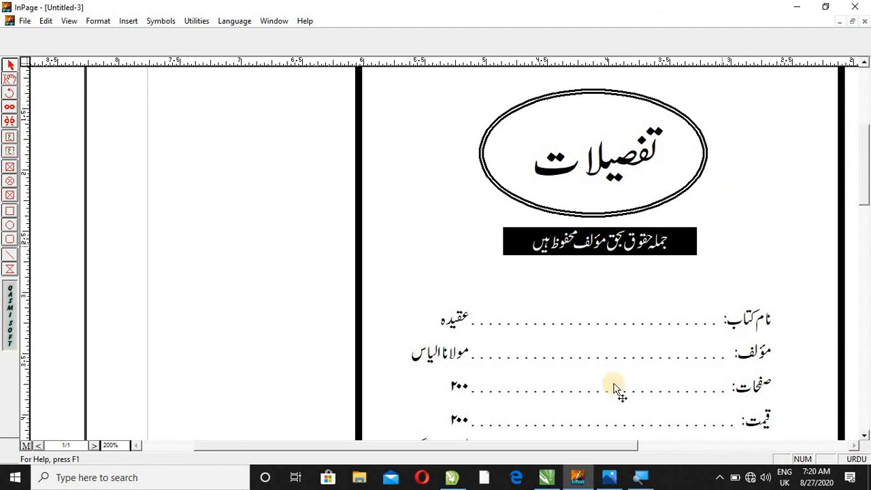
drag(517, 441, 546, 444)
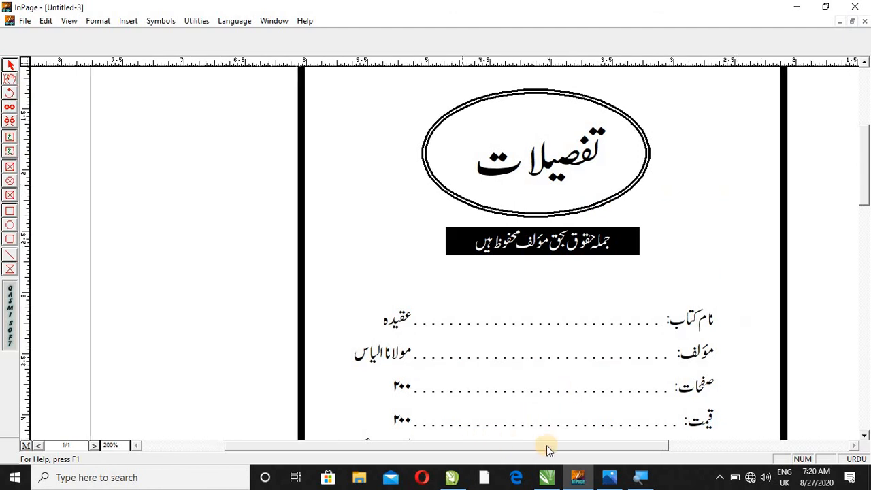
key(ctrl+1)
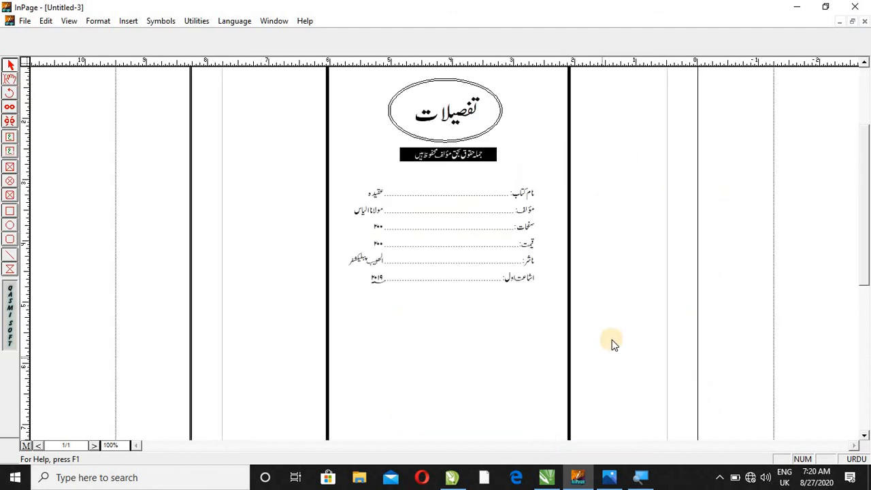